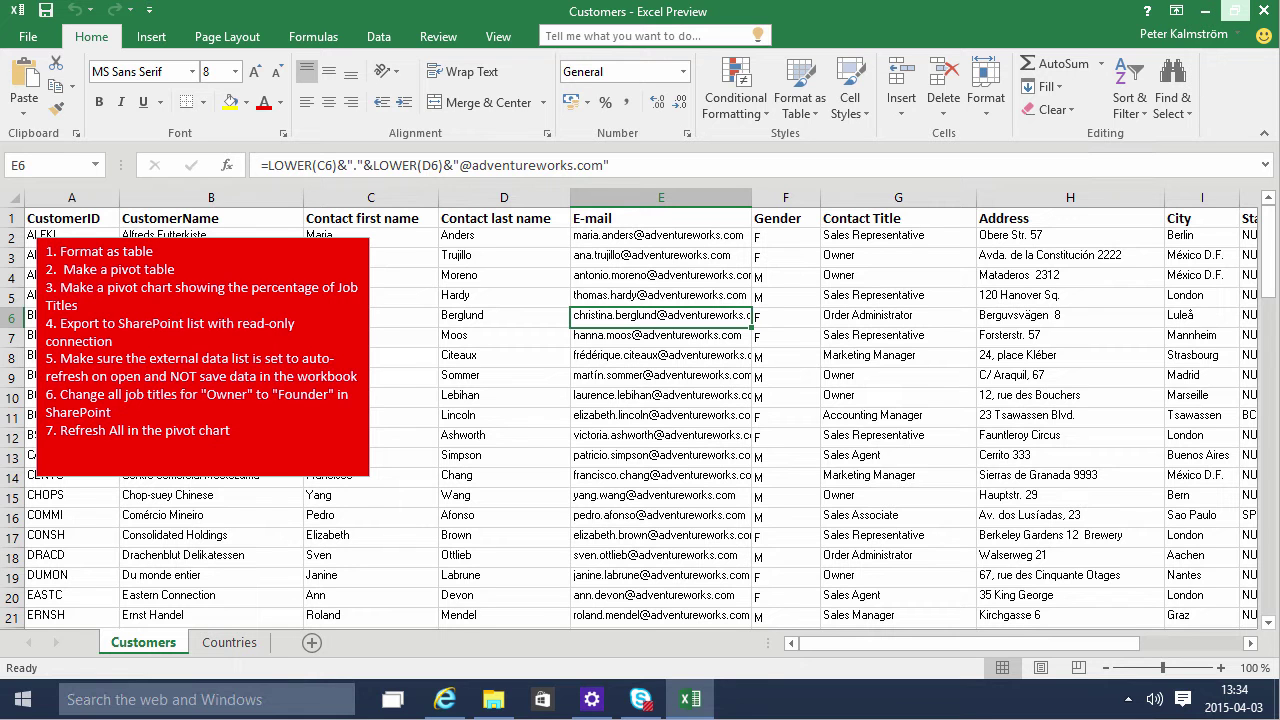
# Format the customer data range $A$1:$M$92 with headers as a blue-banded table
pyautogui.click(550, 277)
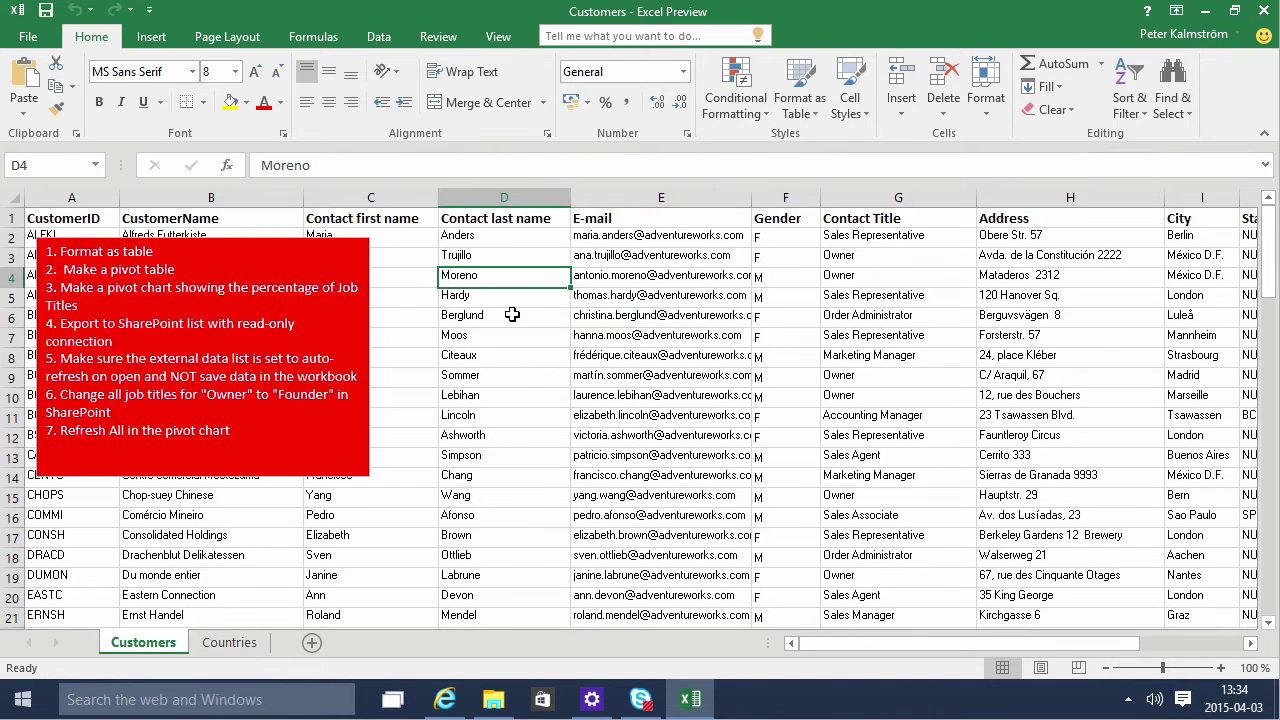
pyautogui.press('Up')
pyautogui.press('Right')
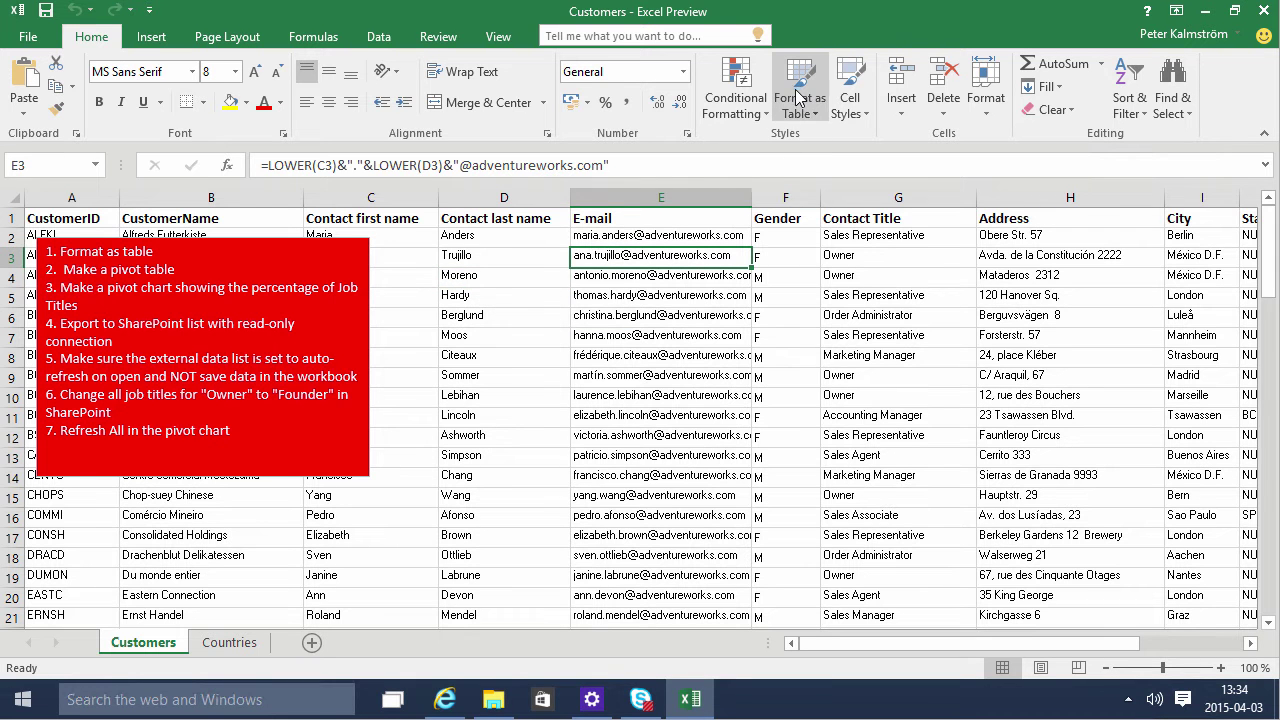
pyautogui.click(805, 112)
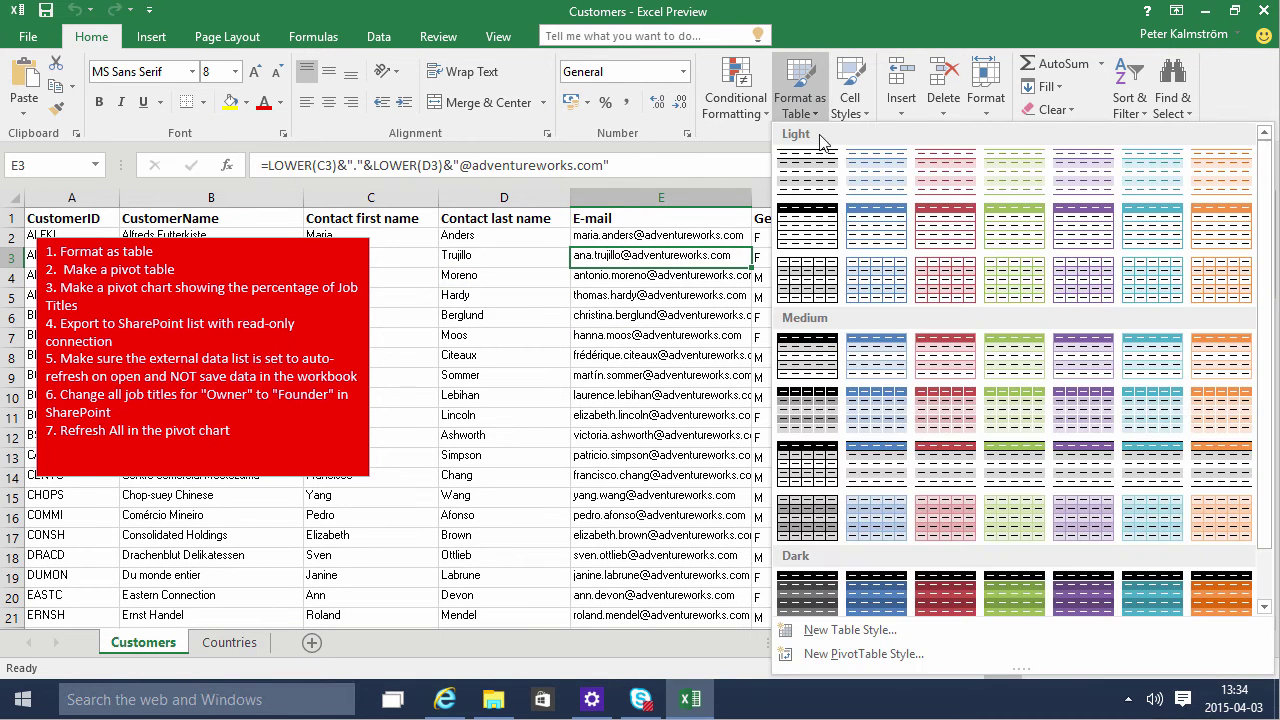
pyautogui.click(878, 262)
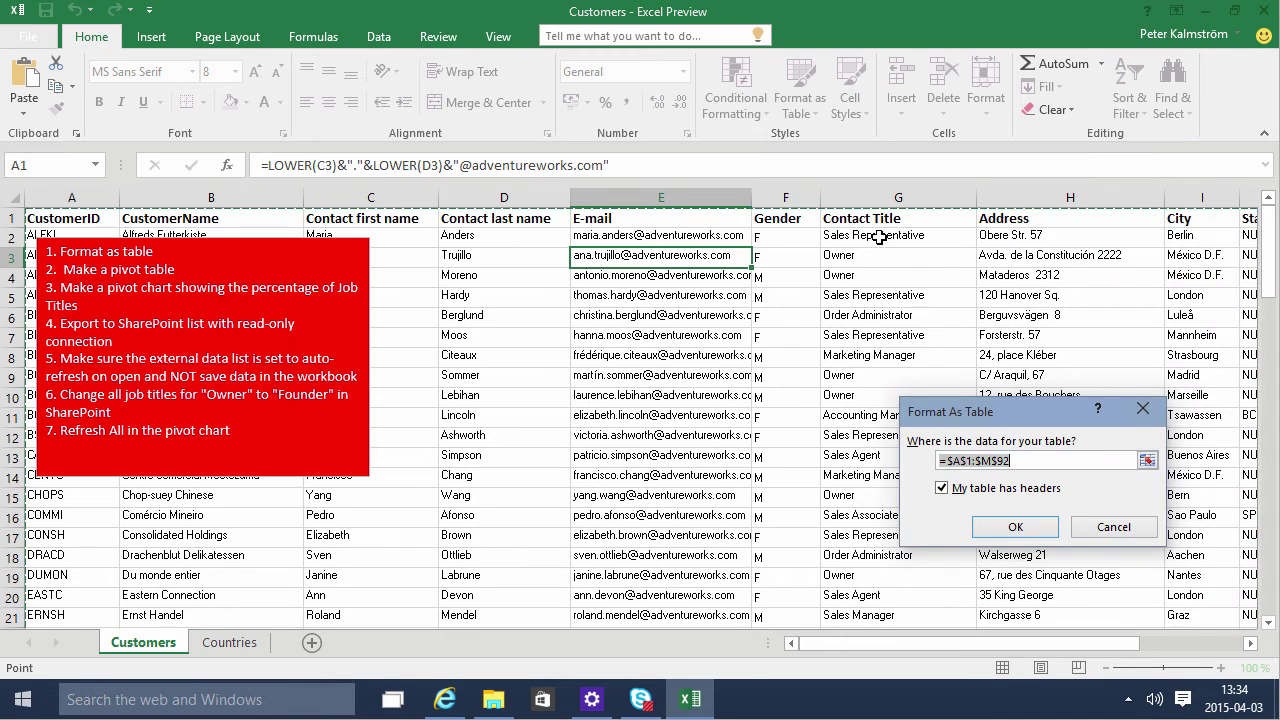
pyautogui.click(1016, 527)
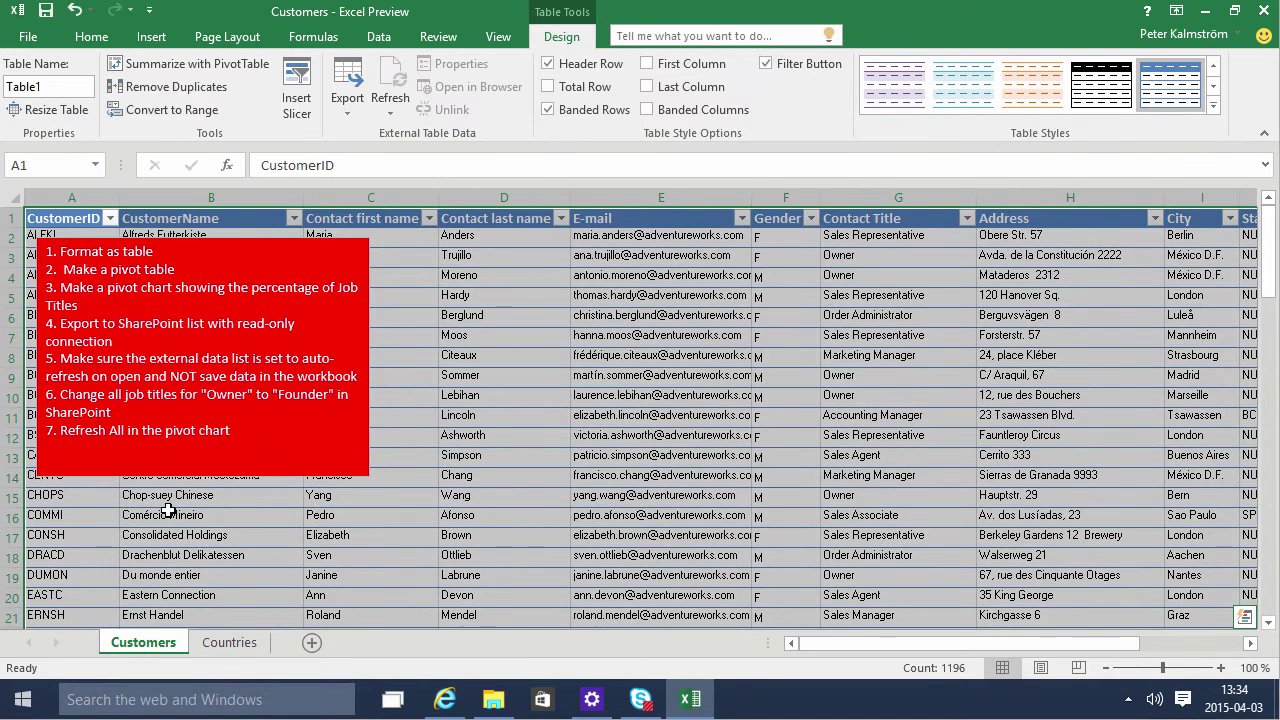
pyautogui.click(536, 371)
# Bring up the table's Export choices from the Table Tools Design tab
pyautogui.scroll(-5, 537, 369)
pyautogui.scroll(5, 549, 363)
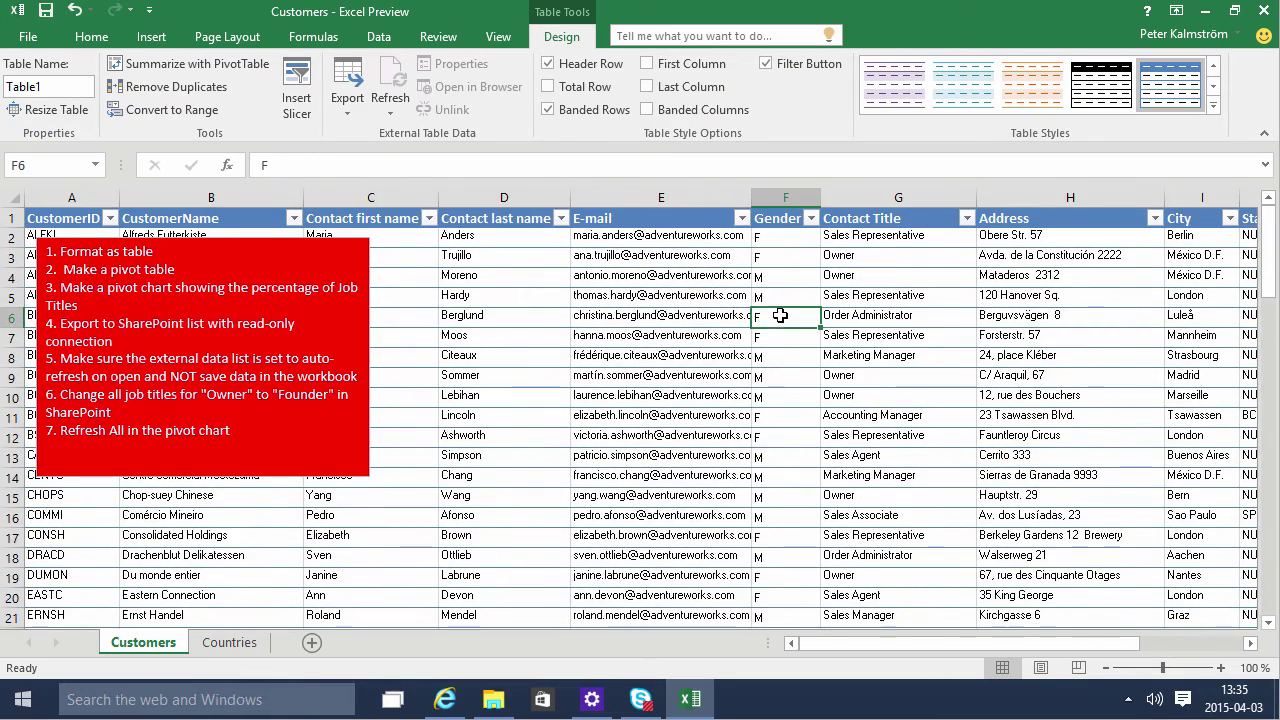
pyautogui.click(622, 318)
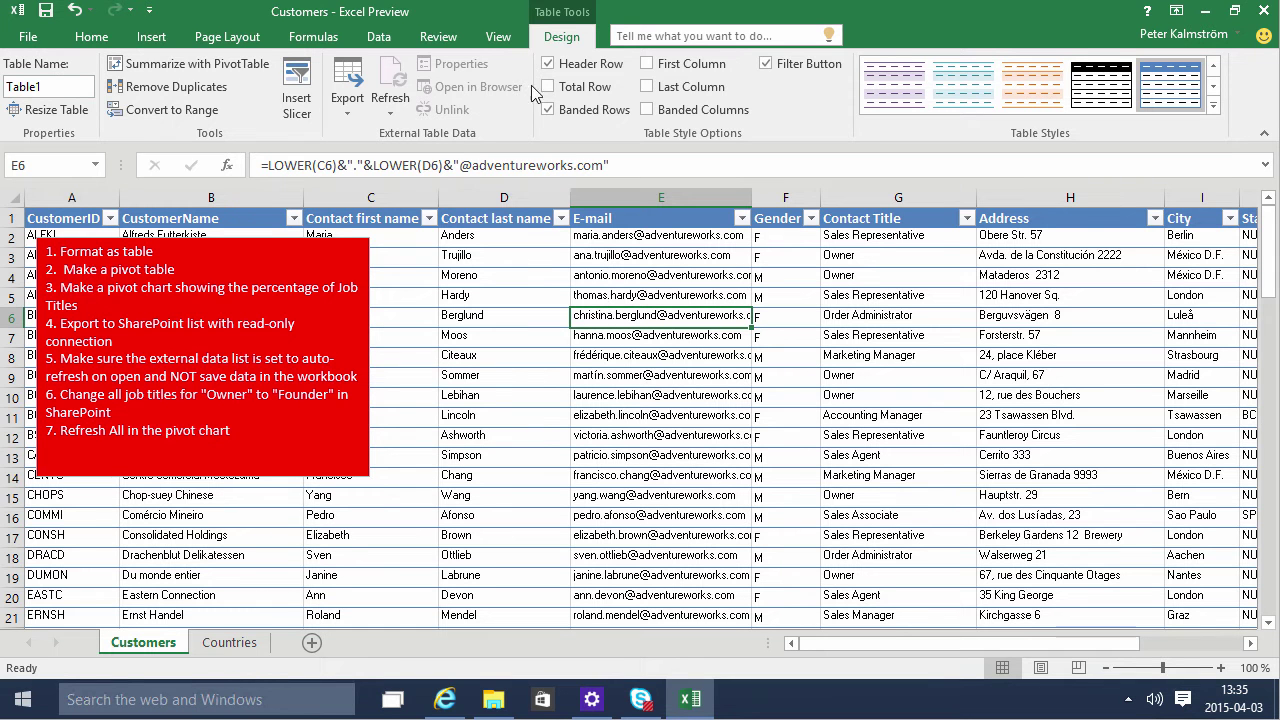
pyautogui.click(95, 37)
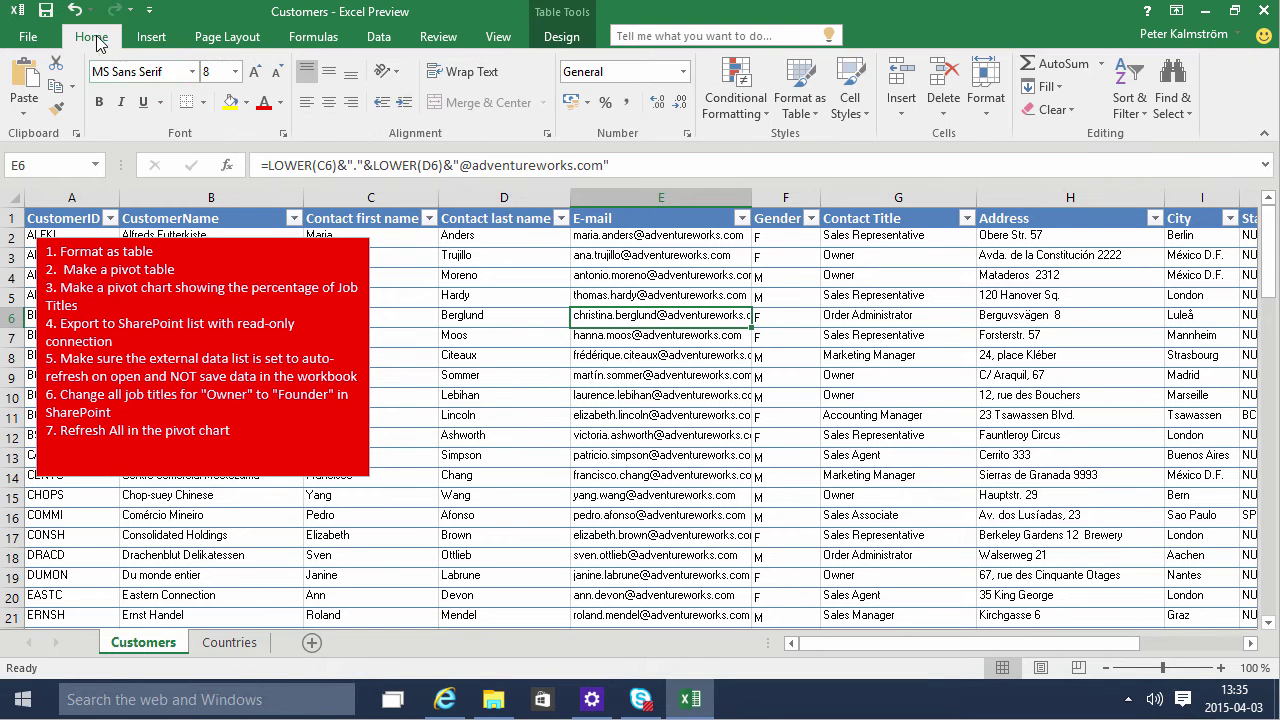
pyautogui.click(615, 280)
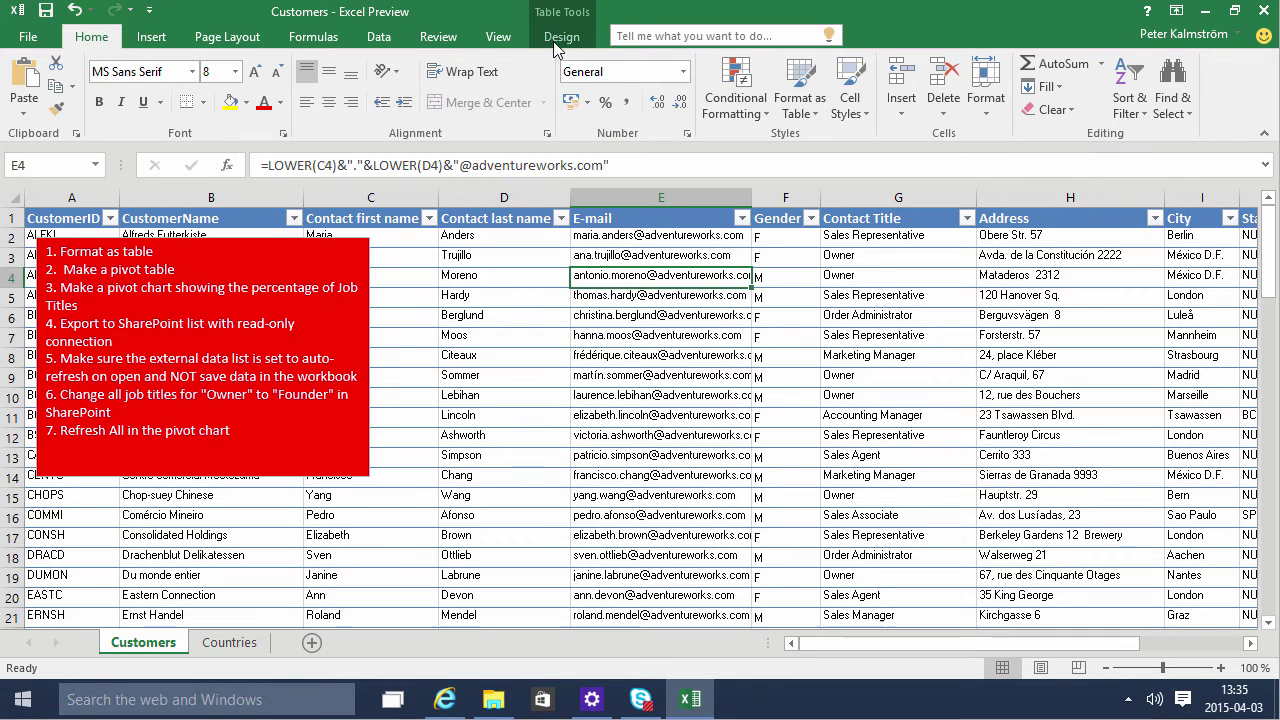
pyautogui.click(562, 42)
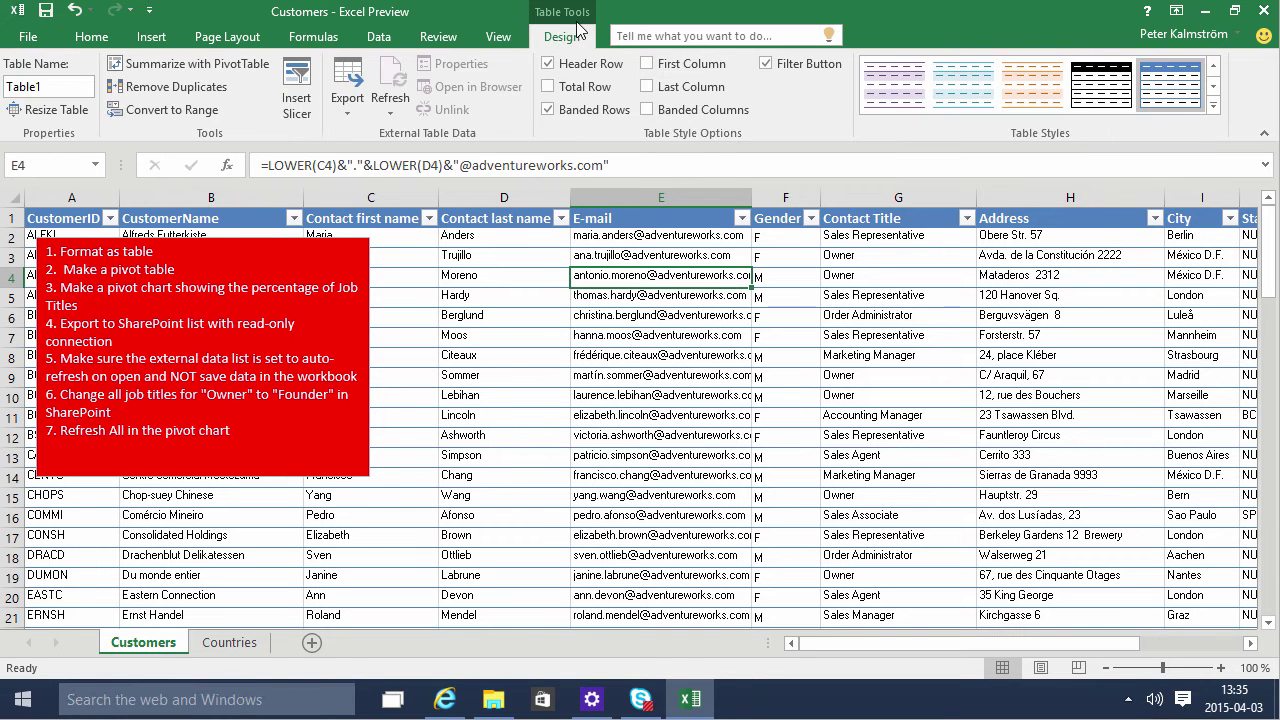
pyautogui.click(348, 108)
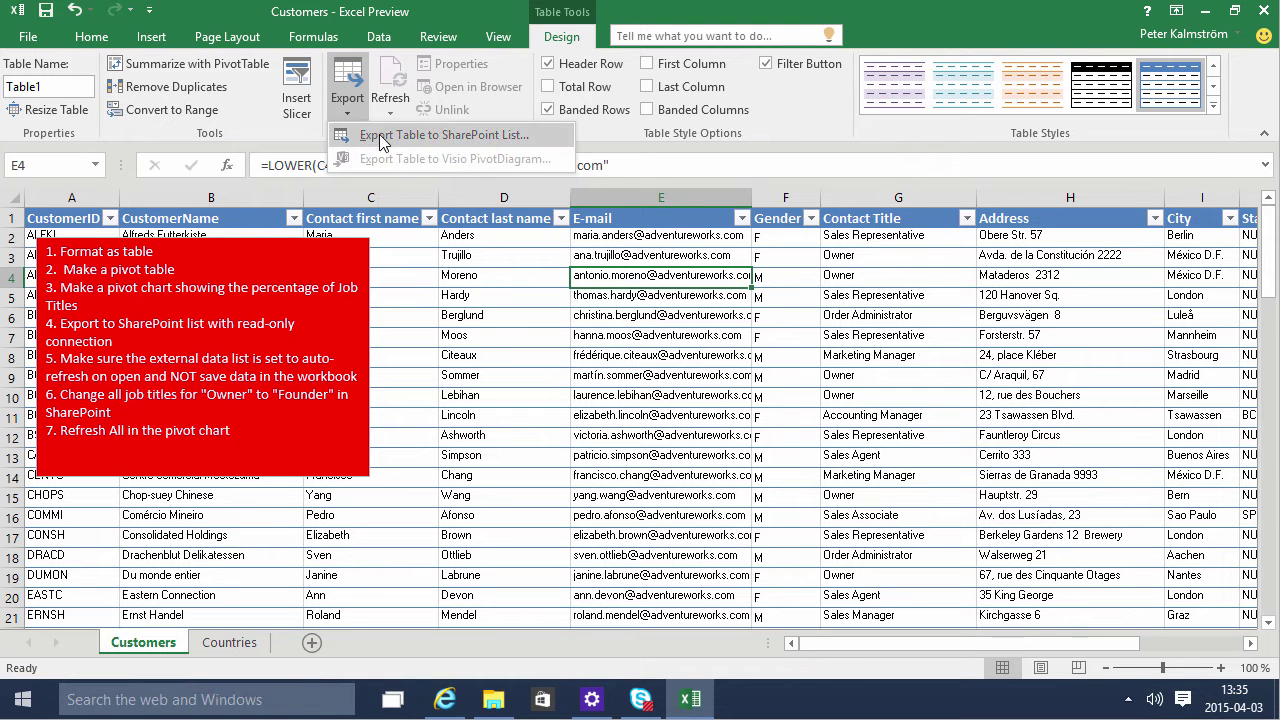
# Summarize the table in a new-sheet PivotTable counting CustomerID
pyautogui.click(380, 140)
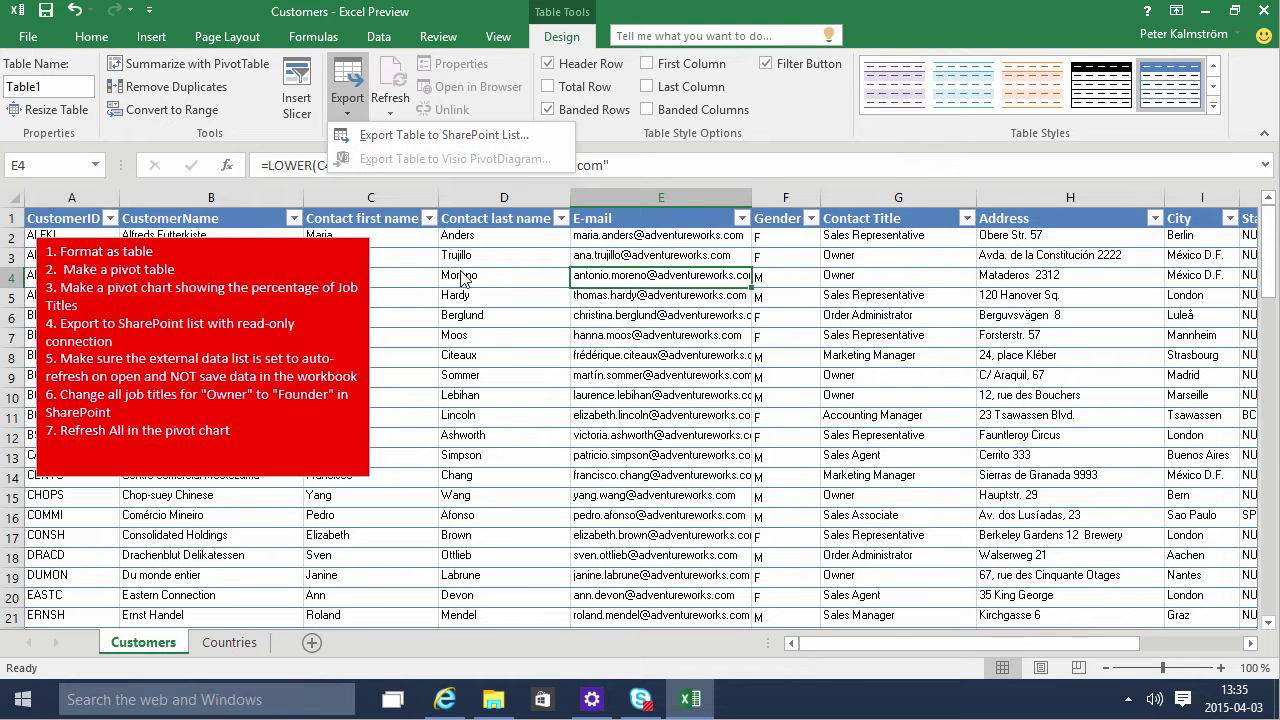
pyautogui.click(155, 70)
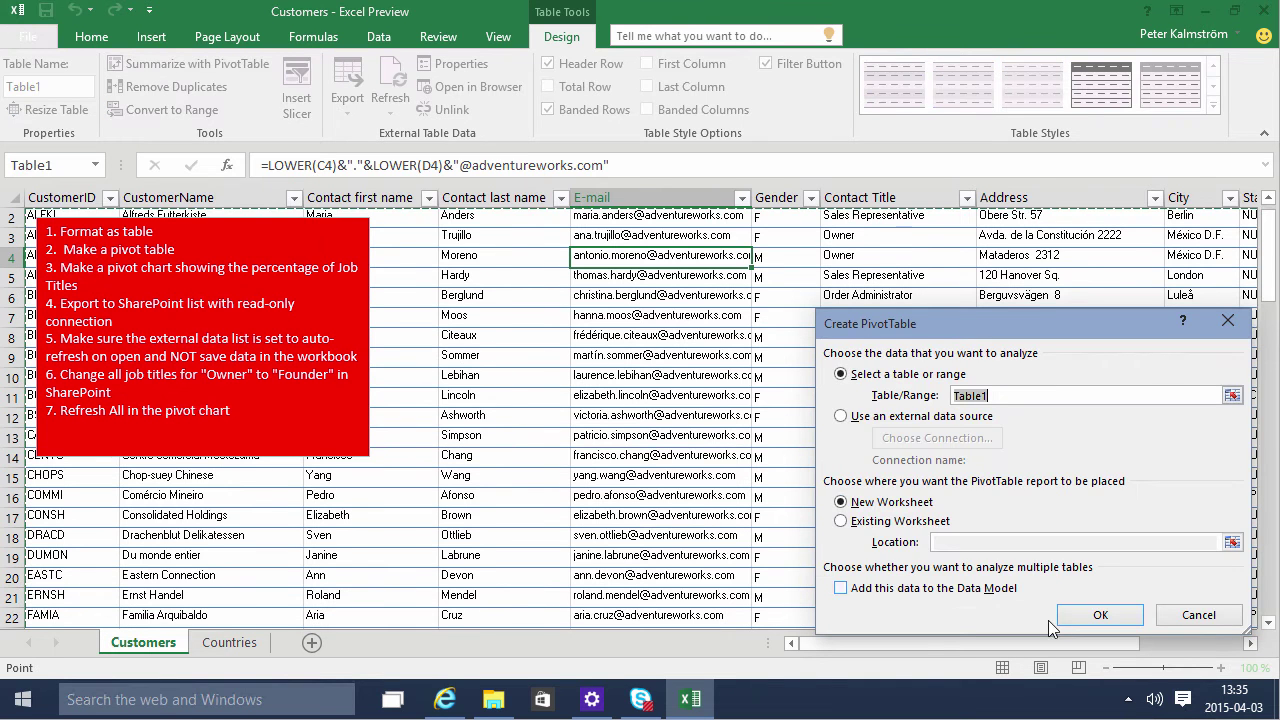
pyautogui.click(1100, 616)
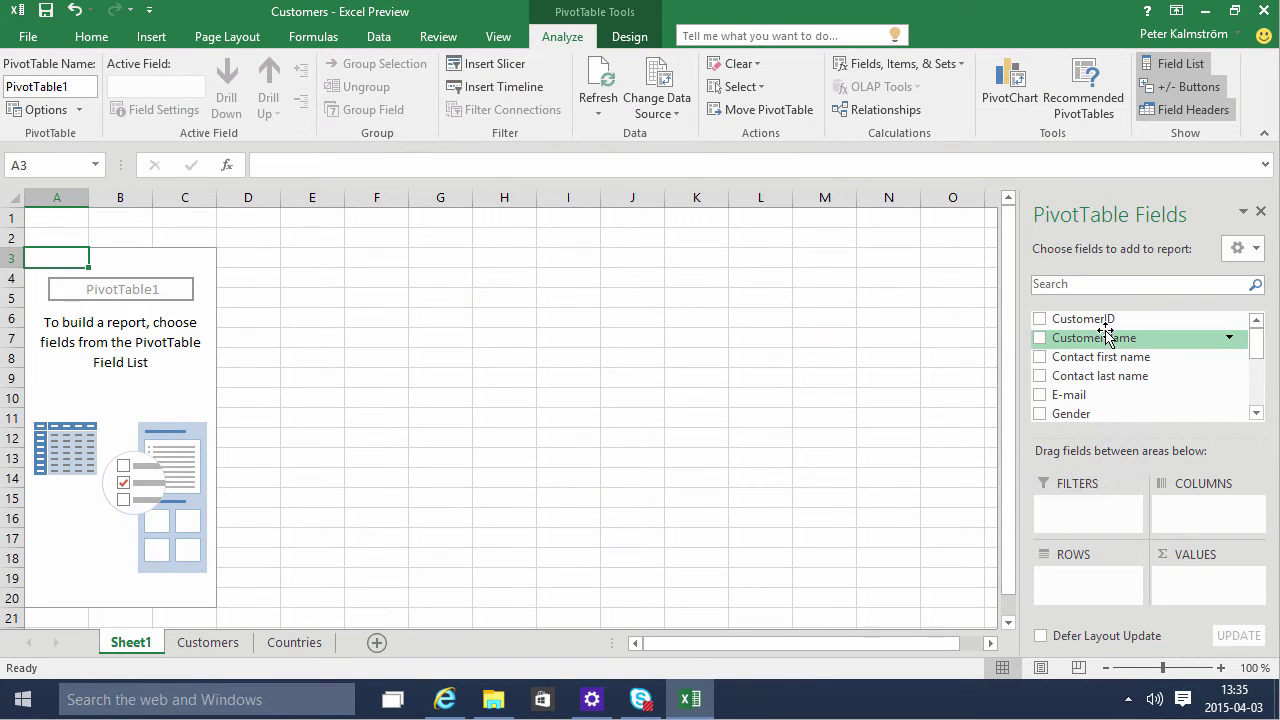
pyautogui.moveTo(1100, 320); pyautogui.dragTo(1201, 588)
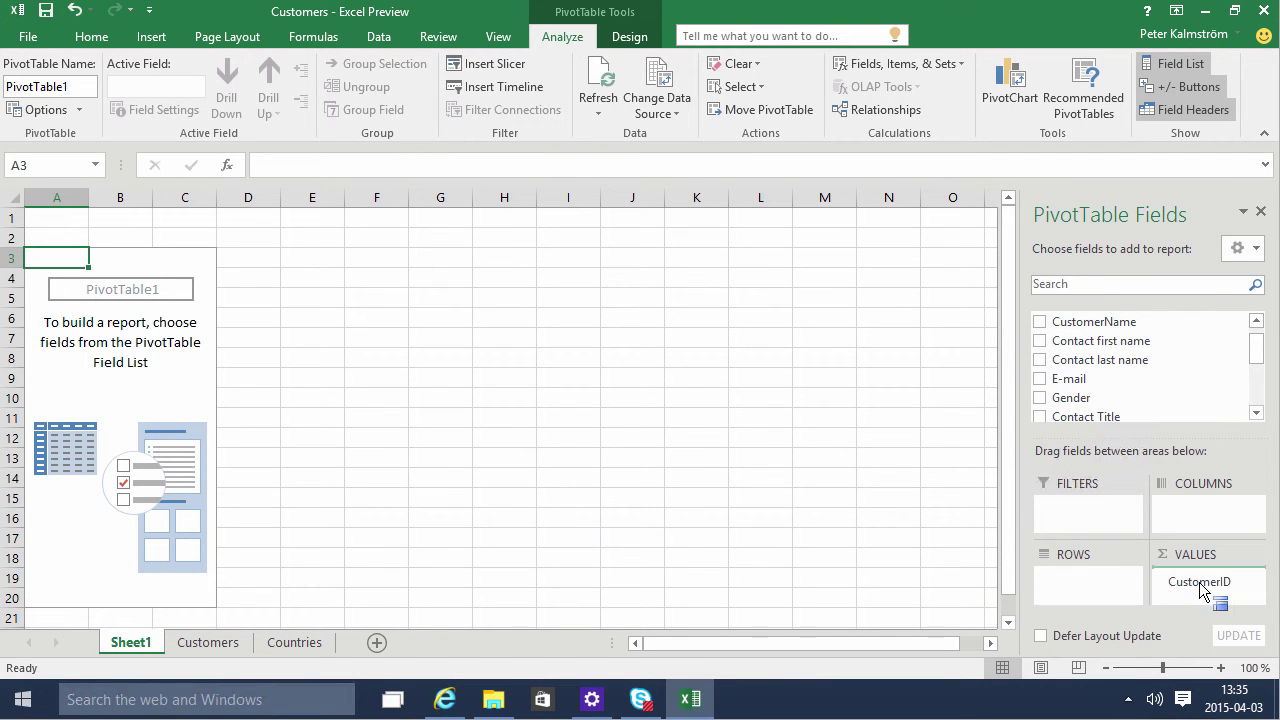
pyautogui.moveTo(1201, 590); pyautogui.dragTo(1203, 585)
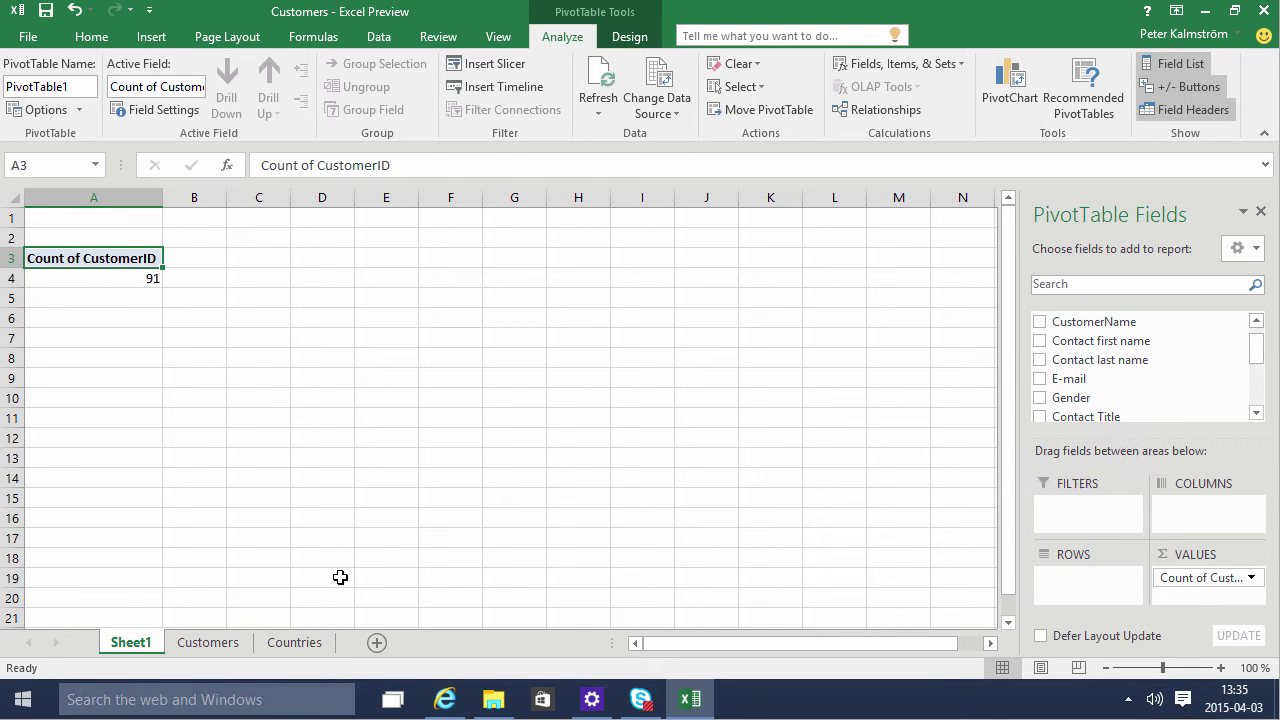
# Add Contact Title to ROWS so the CustomerID count is broken down by job title
pyautogui.click(226, 645)
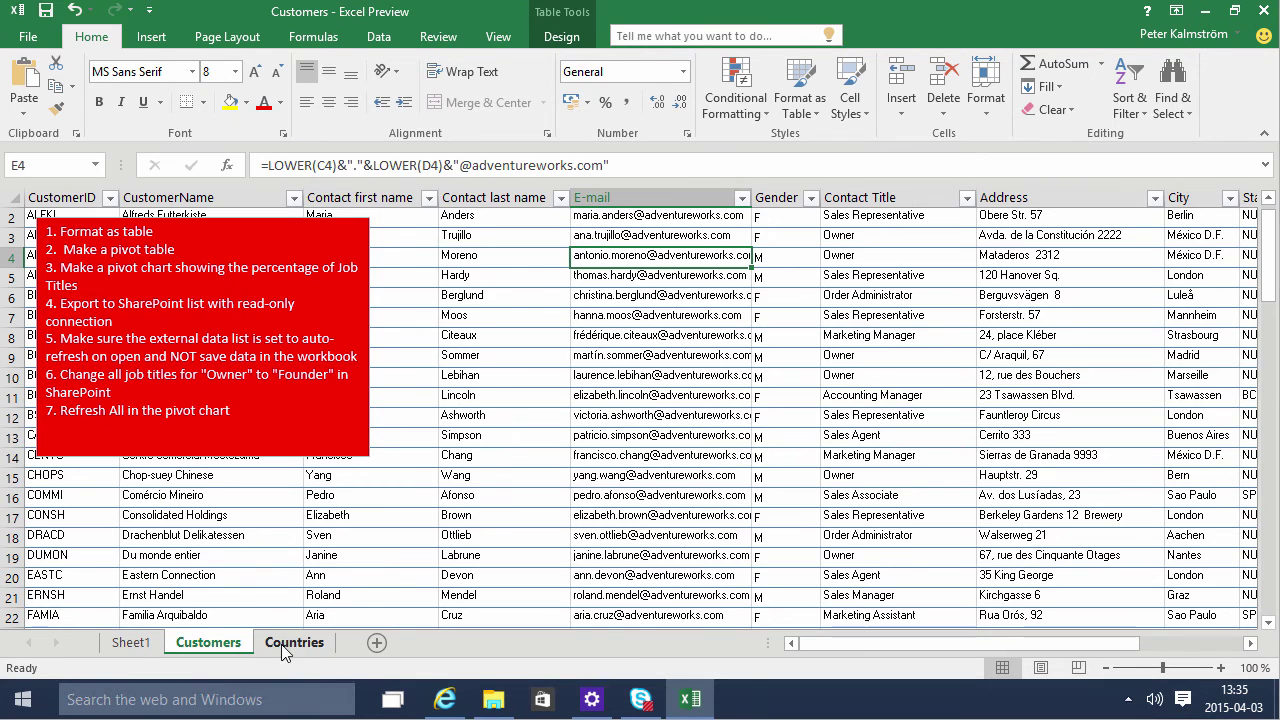
pyautogui.click(131, 643)
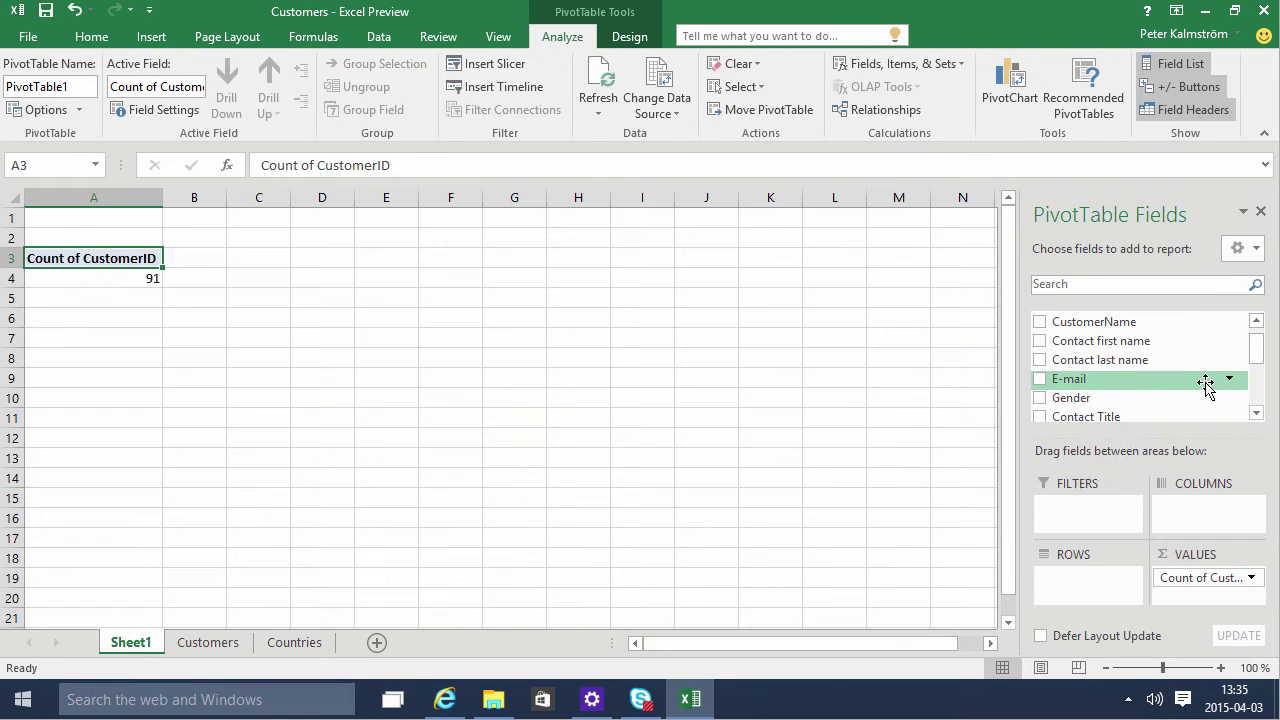
pyautogui.moveTo(1258, 362)
pyautogui.mouseDown()
pyautogui.moveTo(1259, 400)
pyautogui.moveTo(1259, 372)
pyautogui.mouseUp()
pyautogui.moveTo(1109, 334); pyautogui.dragTo(1140, 598)
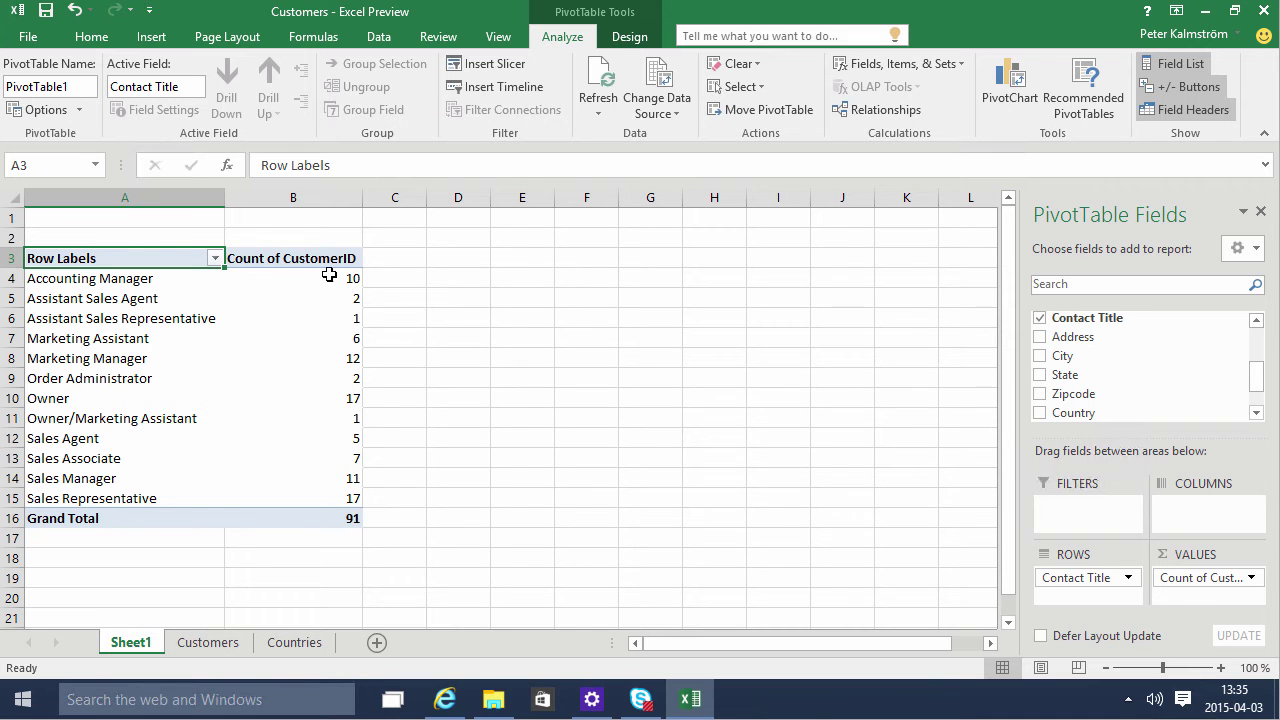
# Show the CustomerID count values as % of Grand Total
pyautogui.click(1252, 578)
pyautogui.click(1196, 556)
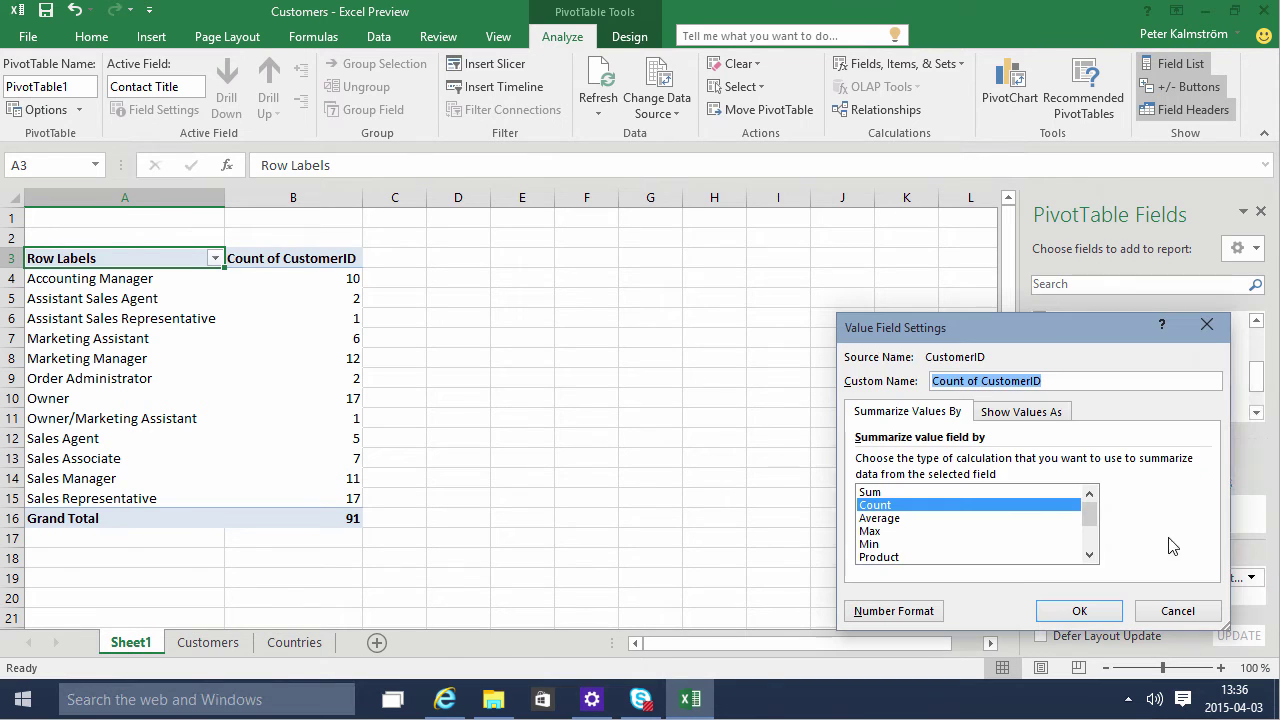
pyautogui.click(1022, 411)
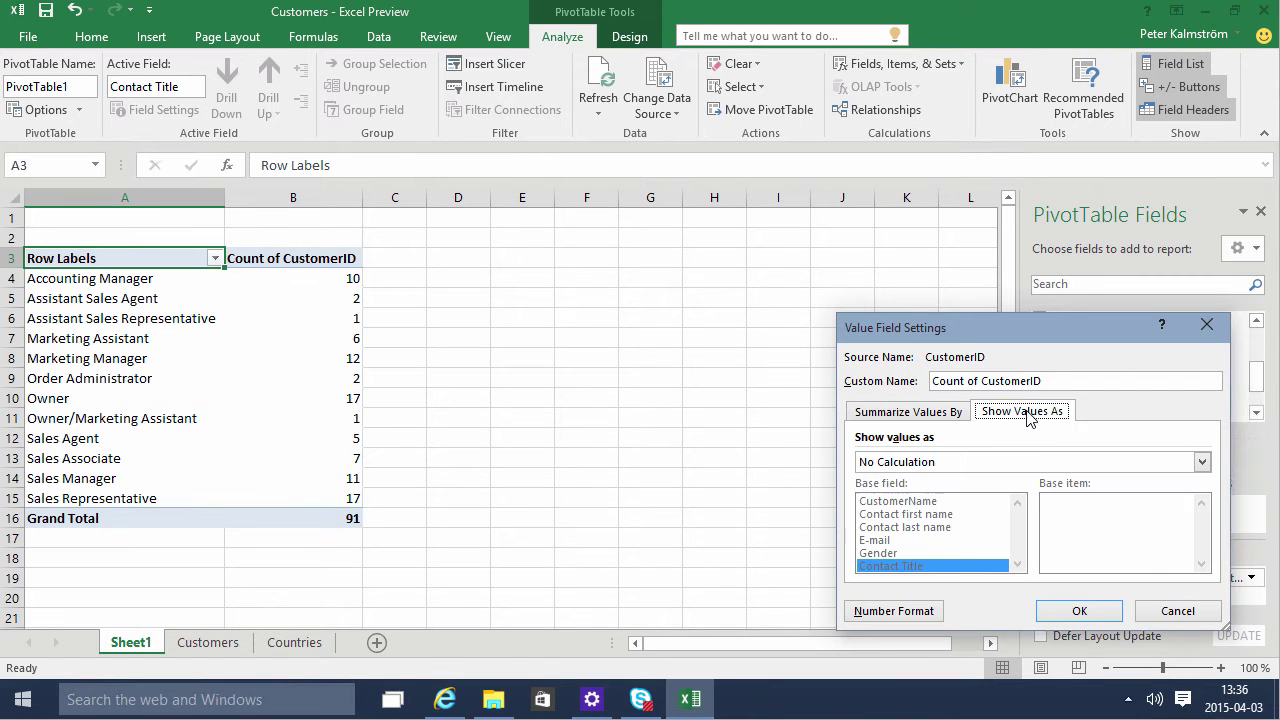
pyautogui.click(1046, 468)
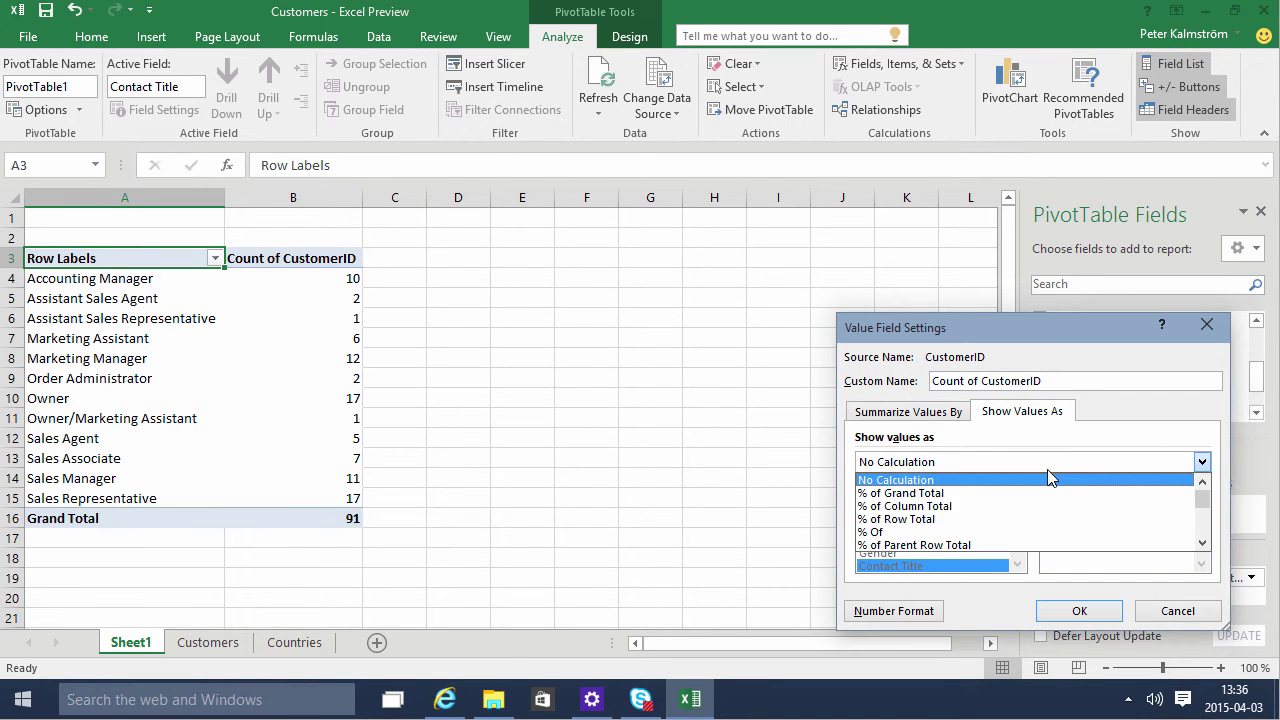
pyautogui.click(940, 497)
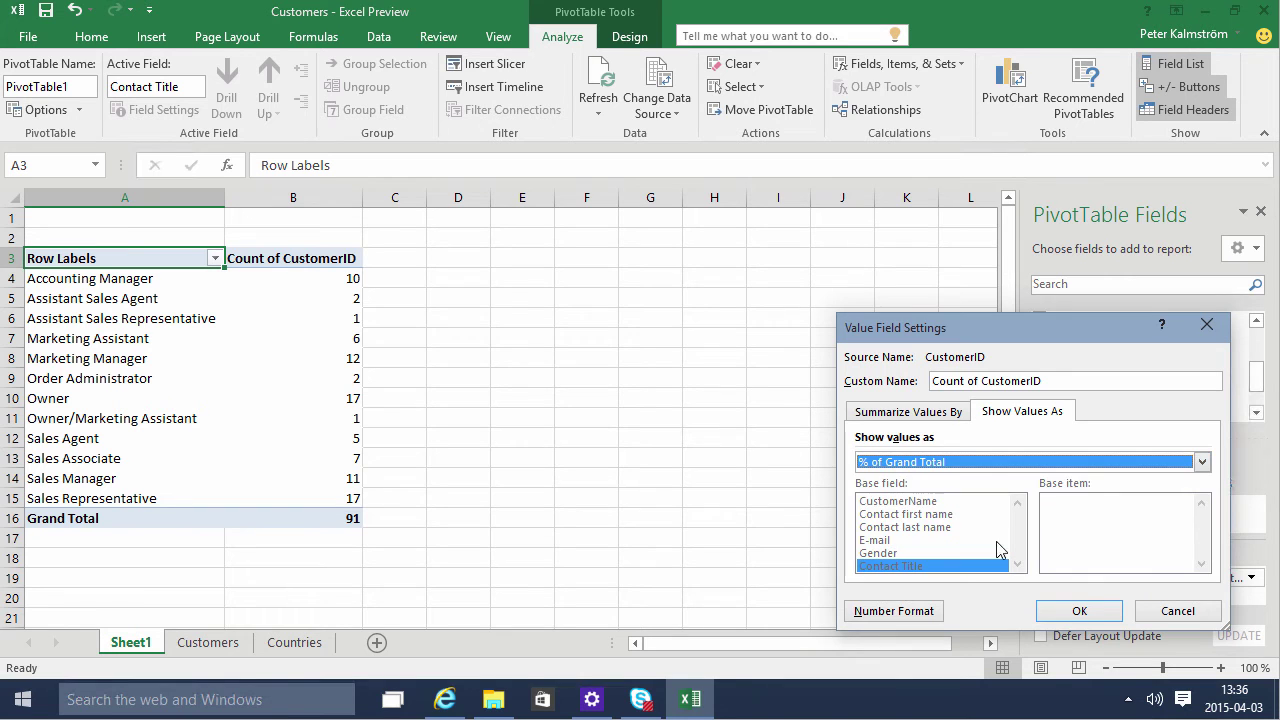
pyautogui.click(1079, 610)
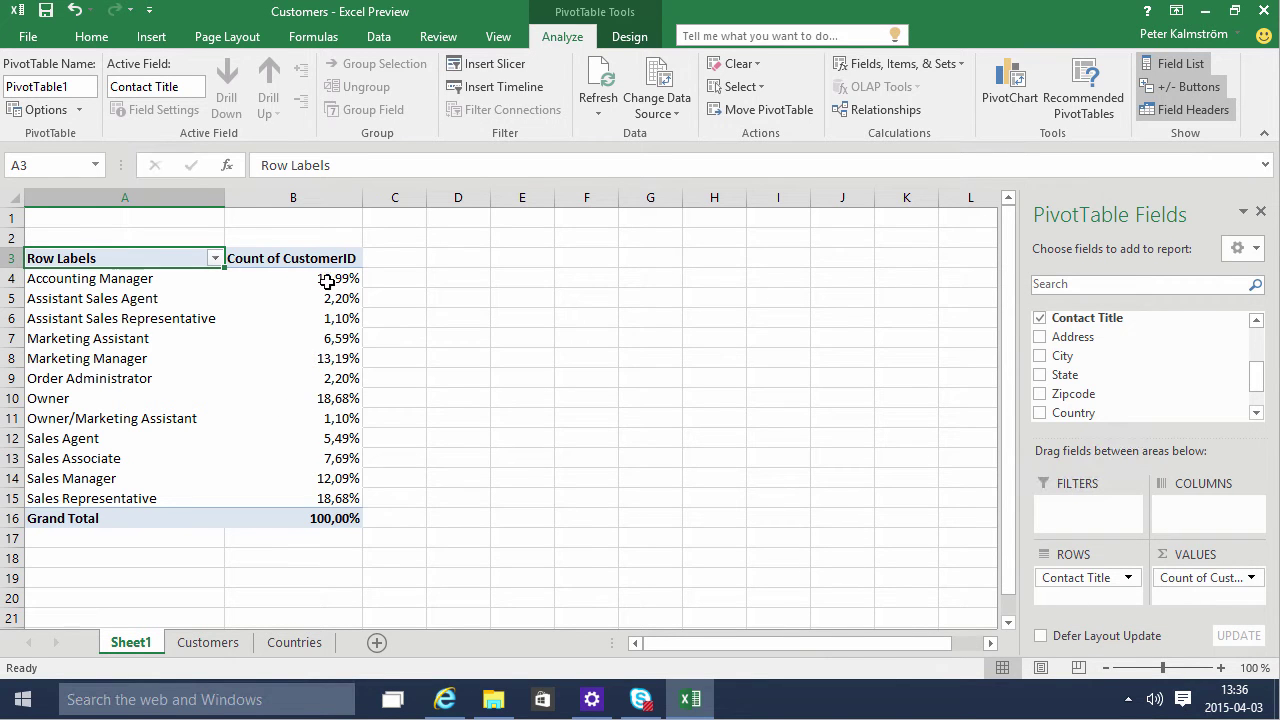
# Round the percentages in B4:B16 to whole numbers with Decrease Decimal twice
pyautogui.moveTo(333, 278); pyautogui.dragTo(349, 518)
pyautogui.click(91, 36)
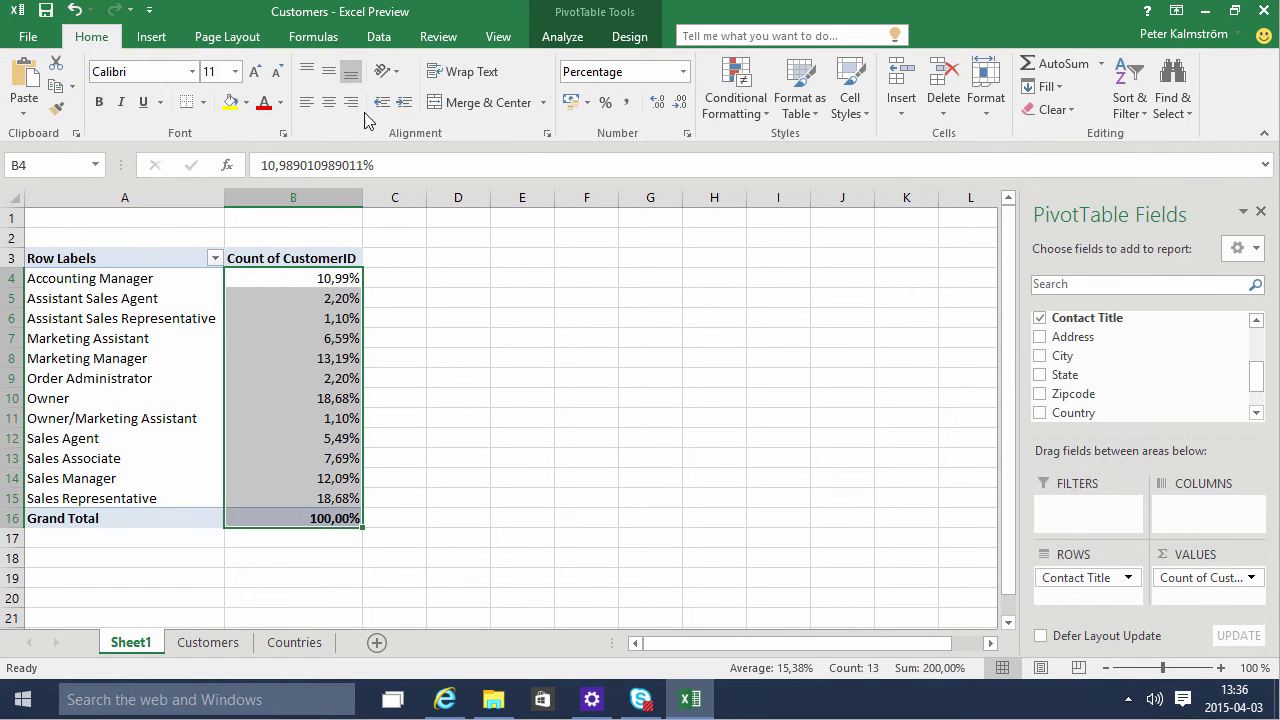
pyautogui.click(679, 102)
pyautogui.click(679, 102)
pyautogui.click(297, 317)
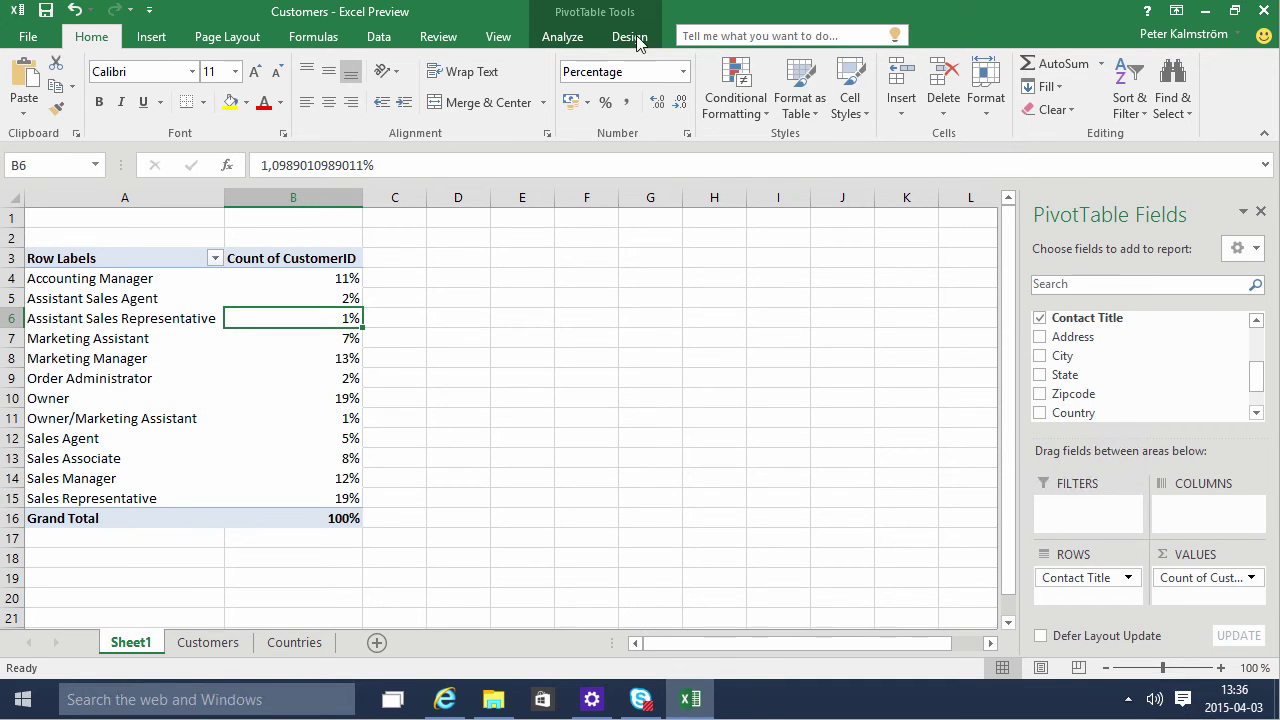
# Insert a pie PivotChart of the job title shares beside the pivot table
pyautogui.click(562, 36)
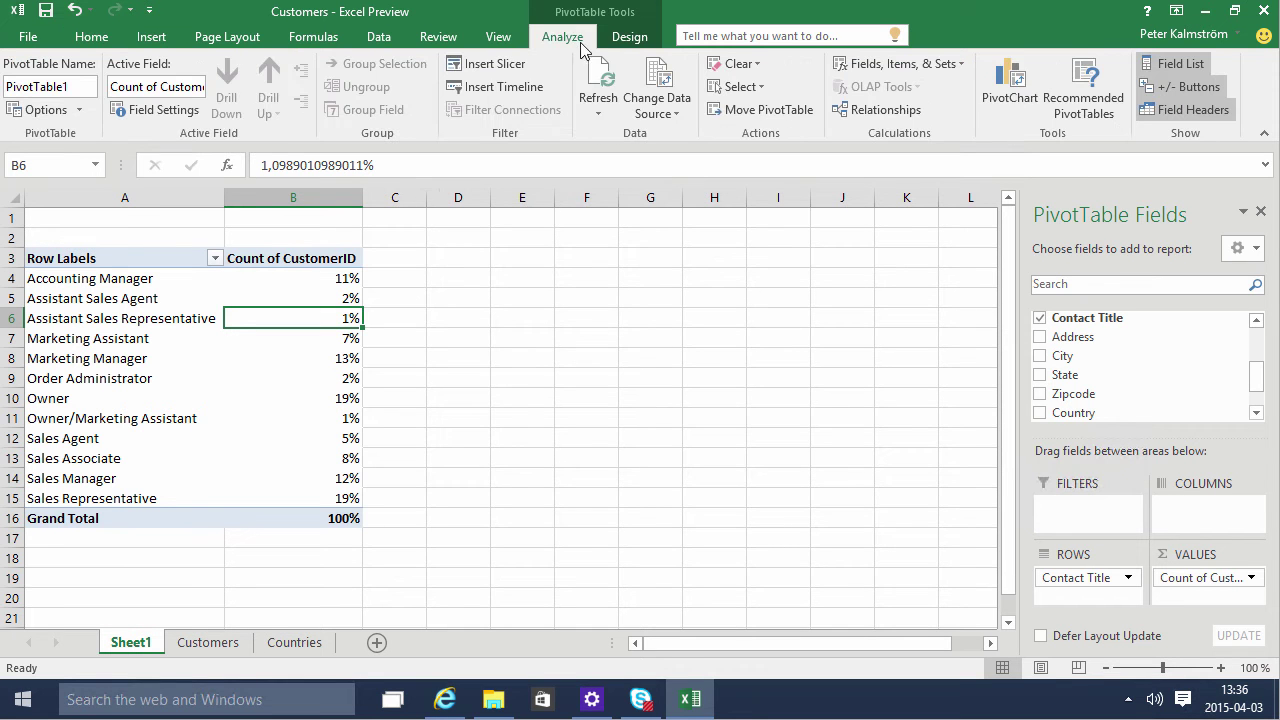
pyautogui.click(1018, 95)
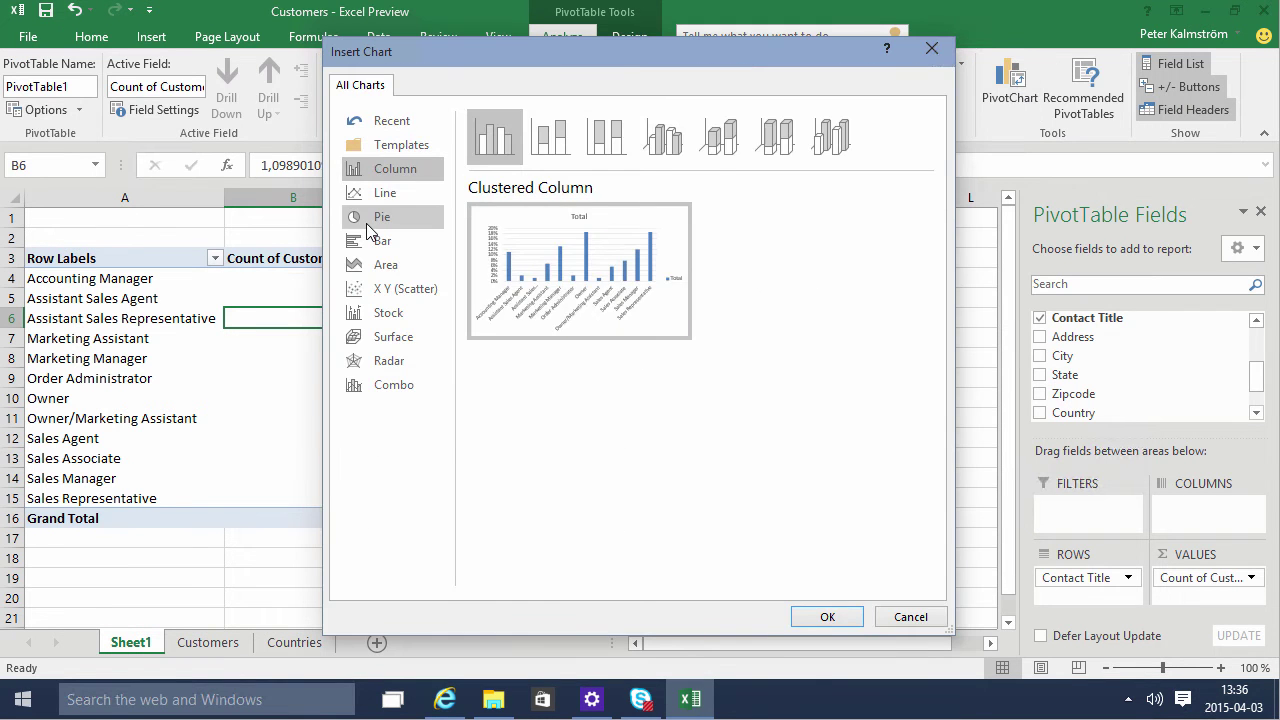
pyautogui.click(367, 226)
pyautogui.click(826, 615)
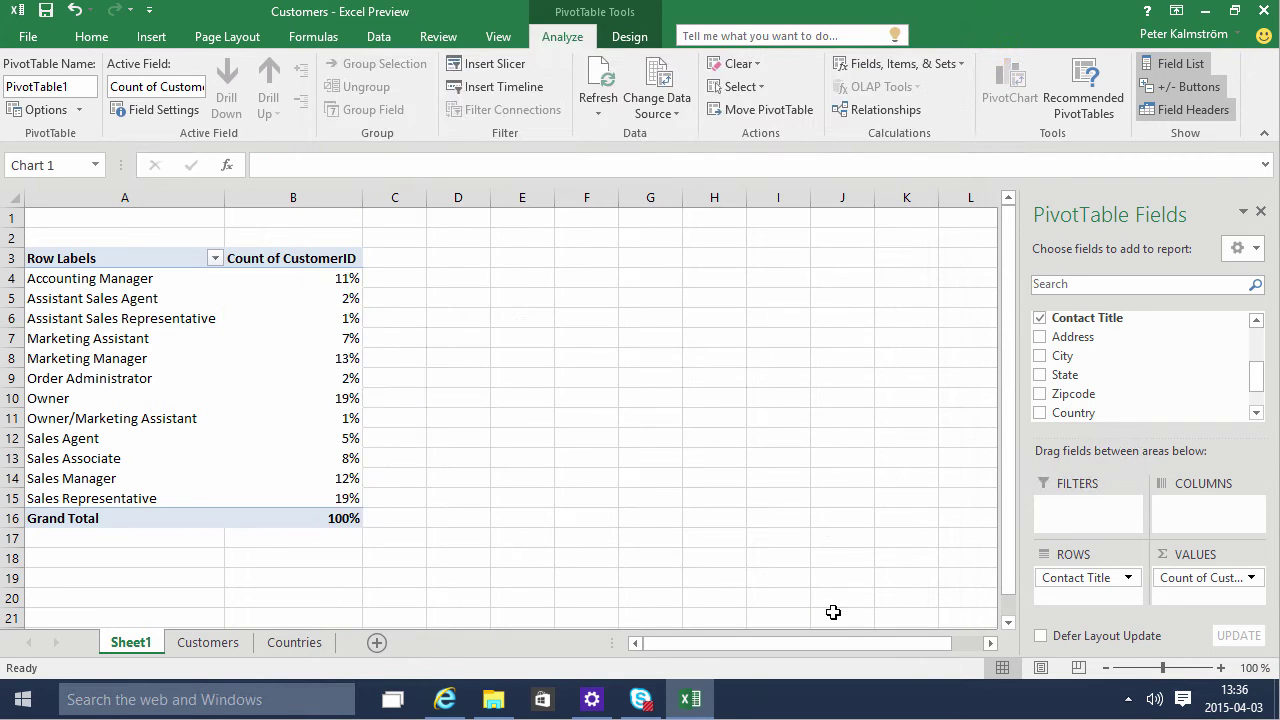
pyautogui.moveTo(603, 300); pyautogui.dragTo(746, 263)
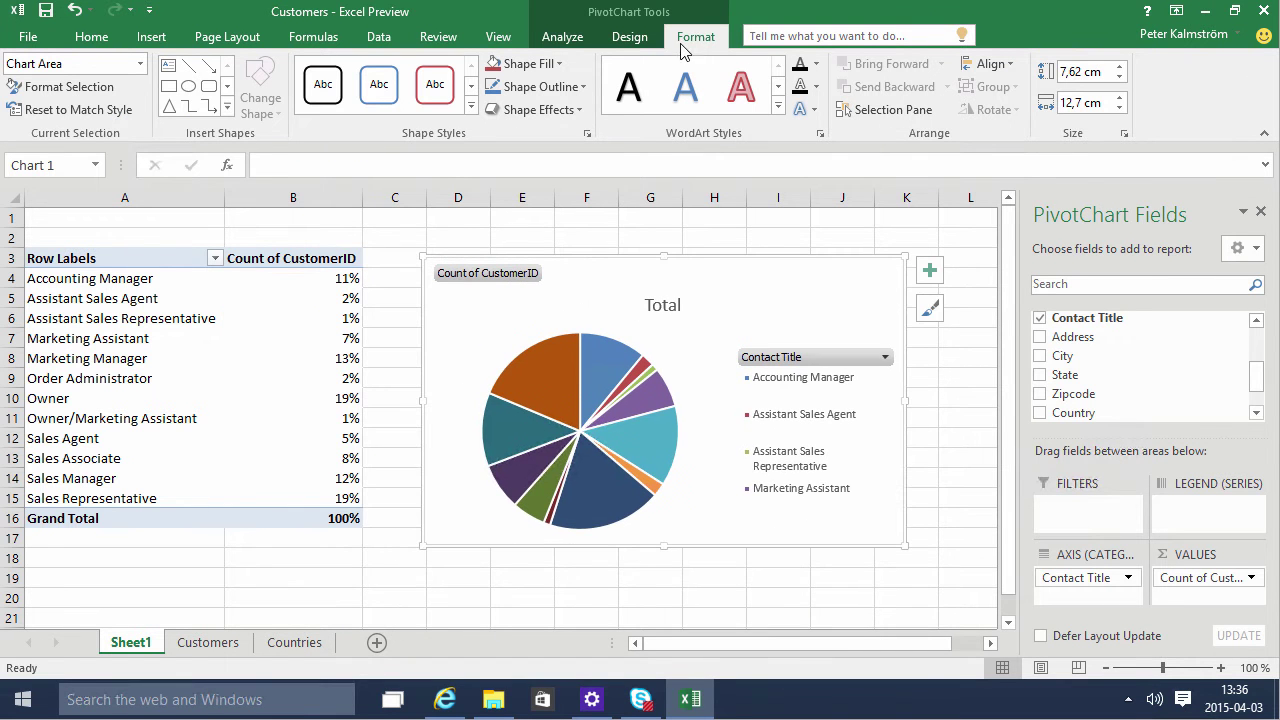
# Move the pie chart to a new sheet named Chart1
pyautogui.click(562, 38)
pyautogui.click(628, 38)
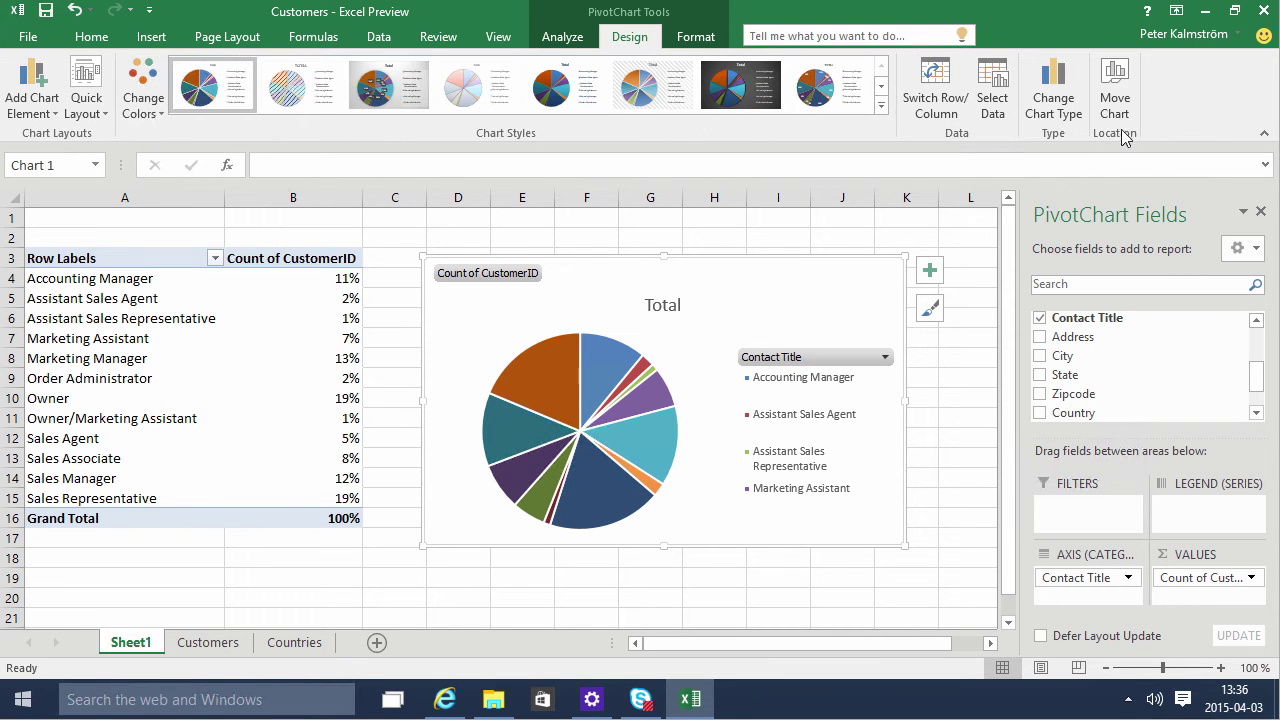
pyautogui.click(1114, 80)
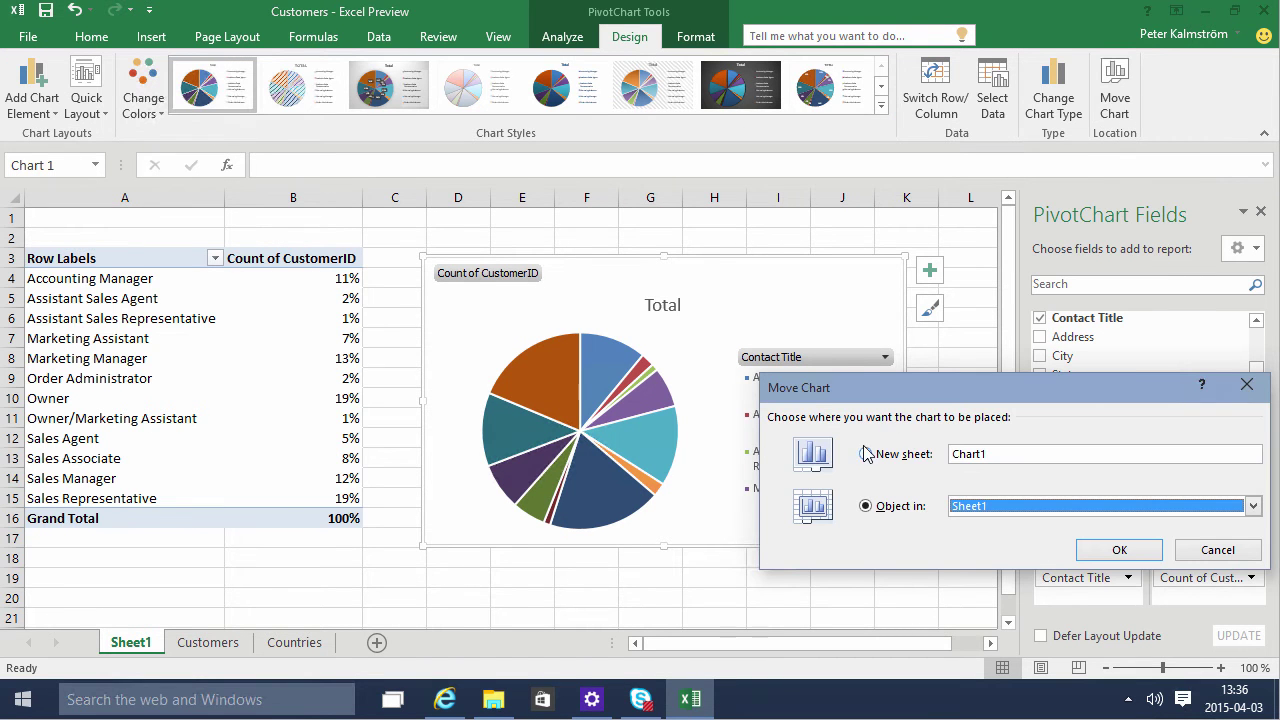
pyautogui.click(866, 454)
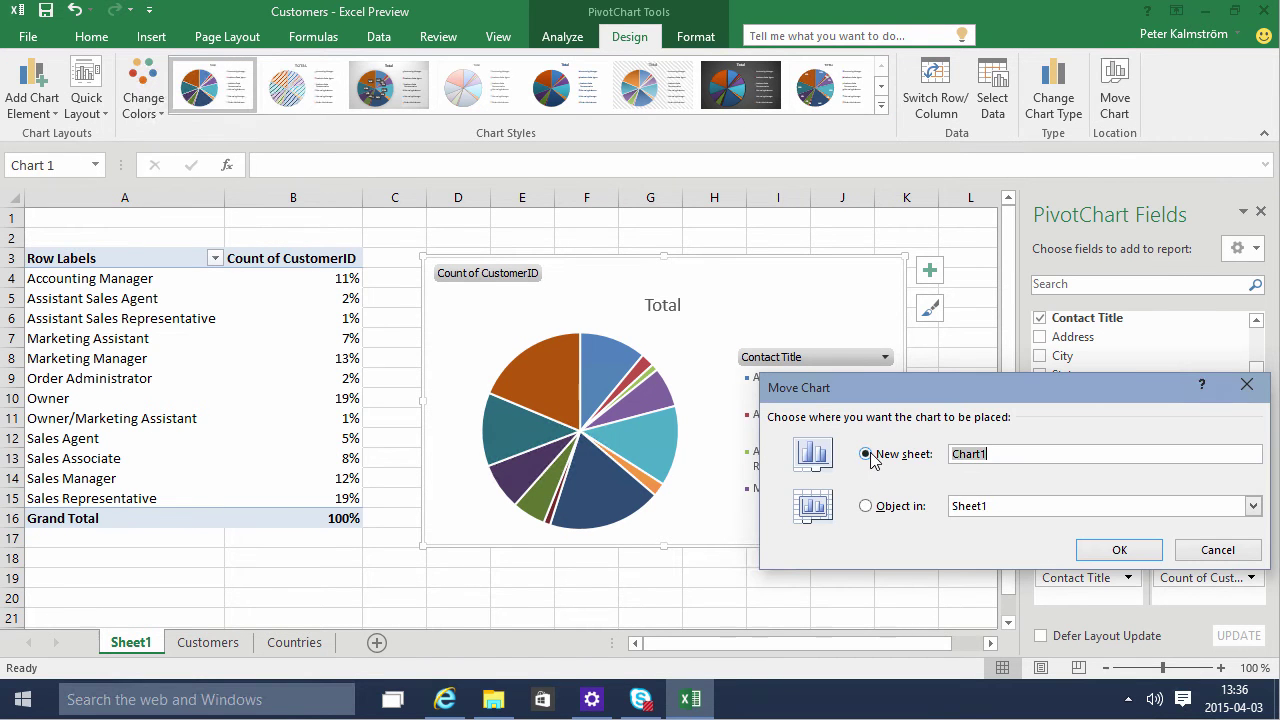
pyautogui.click(1118, 550)
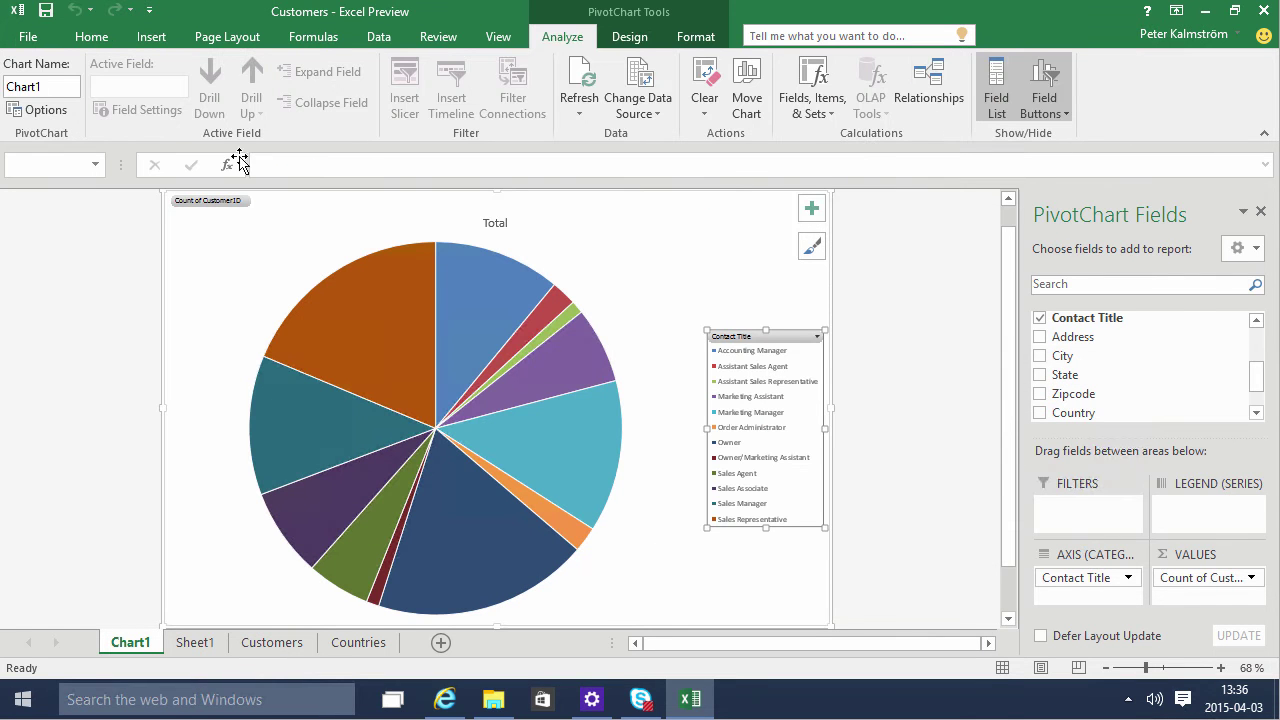
# Raise the legend font to 18 points, then return to the Customers sheet
pyautogui.click(89, 37)
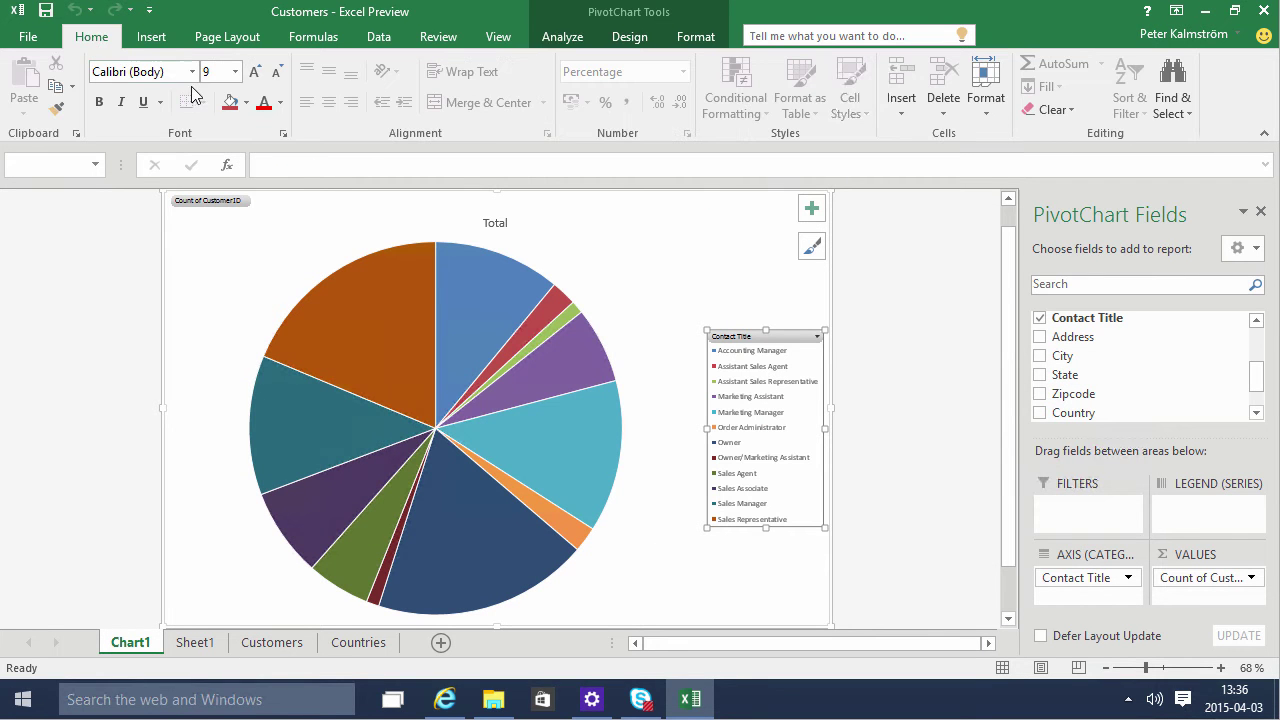
pyautogui.click(254, 72)
pyautogui.click(254, 72)
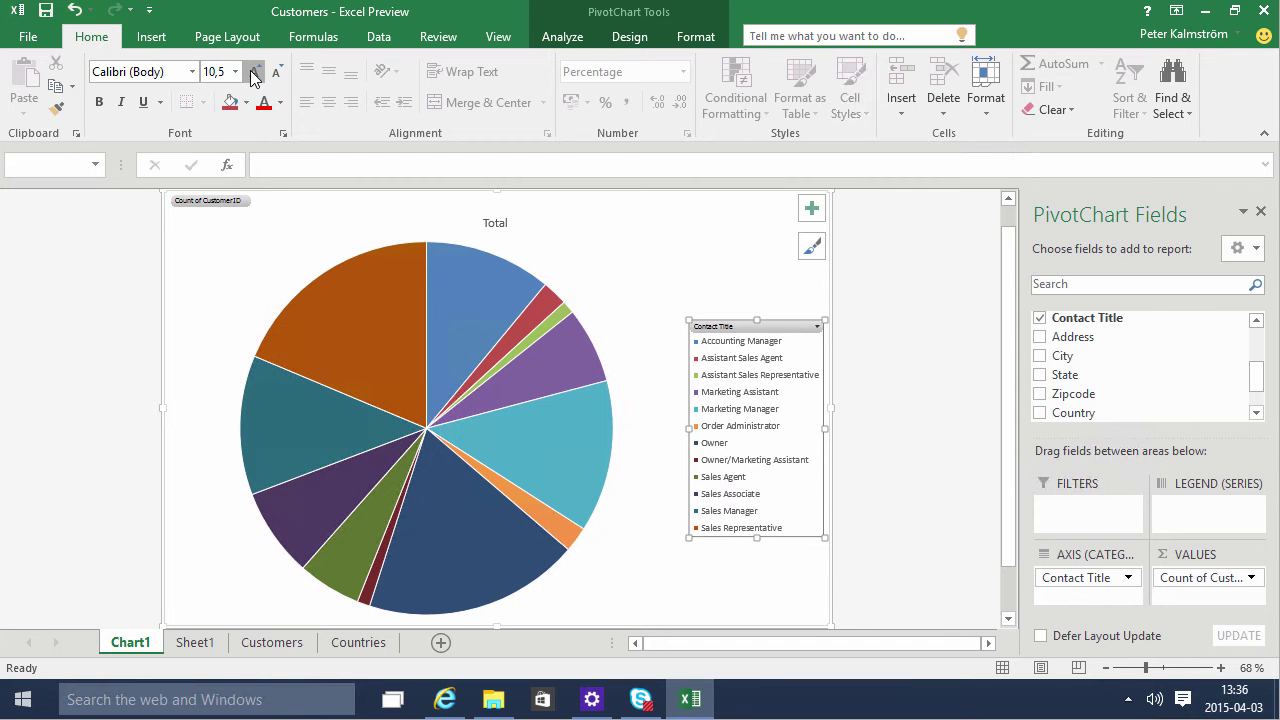
pyautogui.click(254, 72)
pyautogui.click(254, 72)
pyautogui.click(254, 72)
pyautogui.click(254, 72)
pyautogui.click(254, 72)
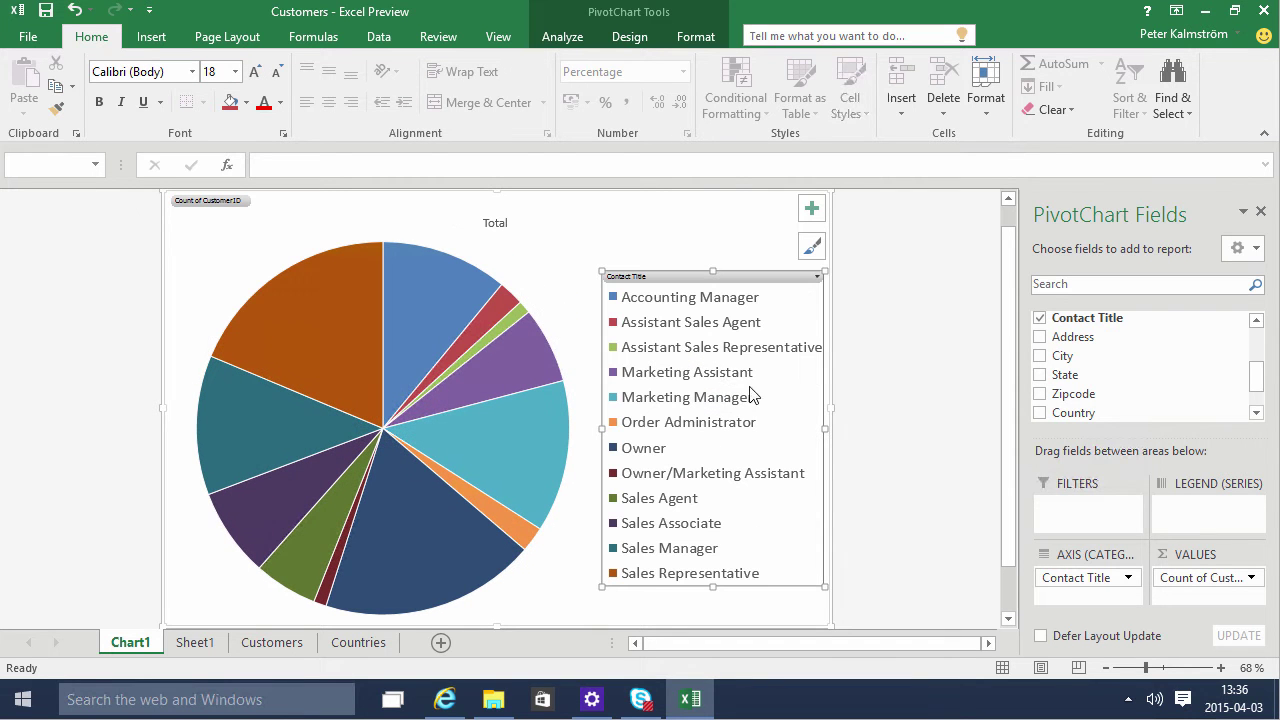
pyautogui.click(643, 449)
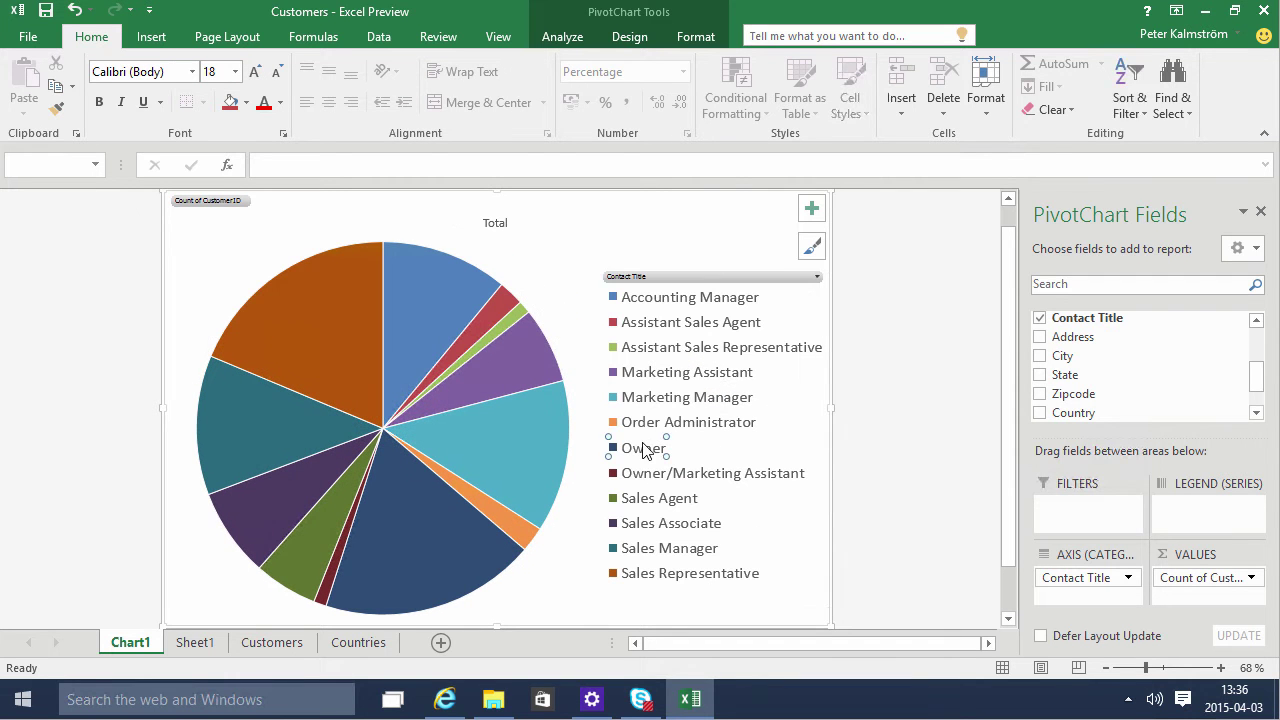
pyautogui.click(262, 643)
pyautogui.click(326, 516)
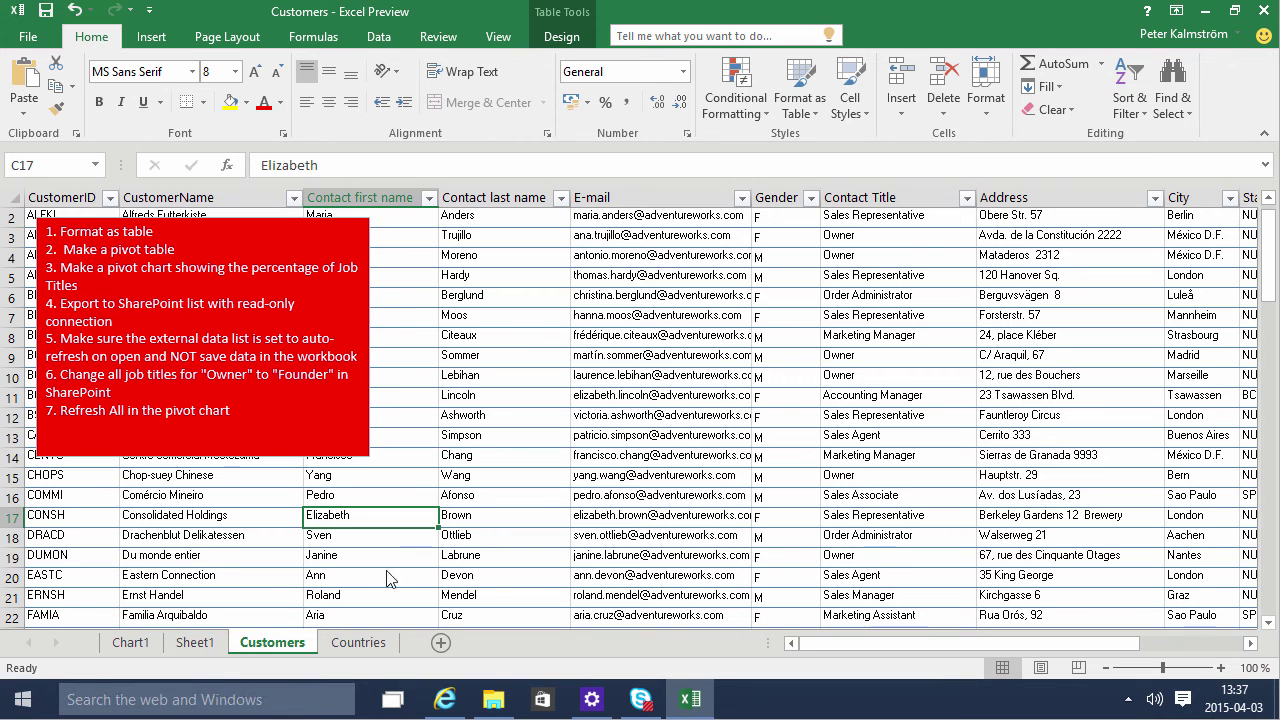
pyautogui.moveTo(453, 703)
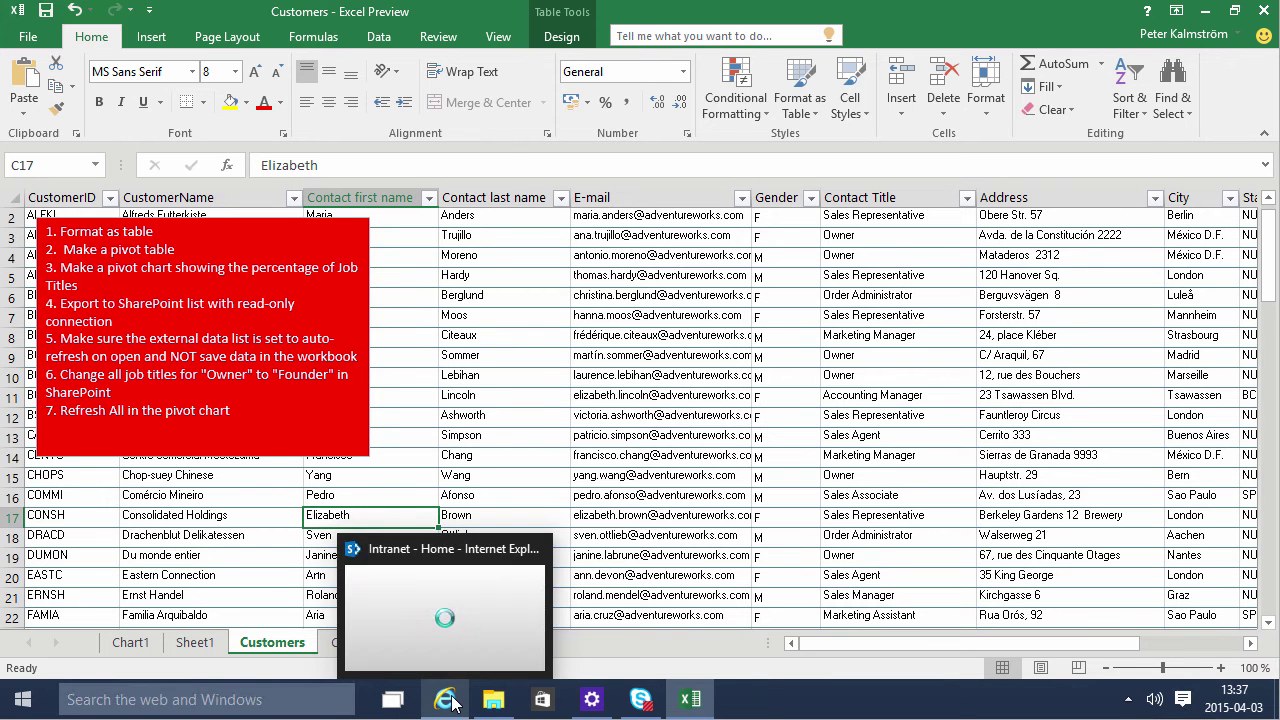
pyautogui.click(396, 616)
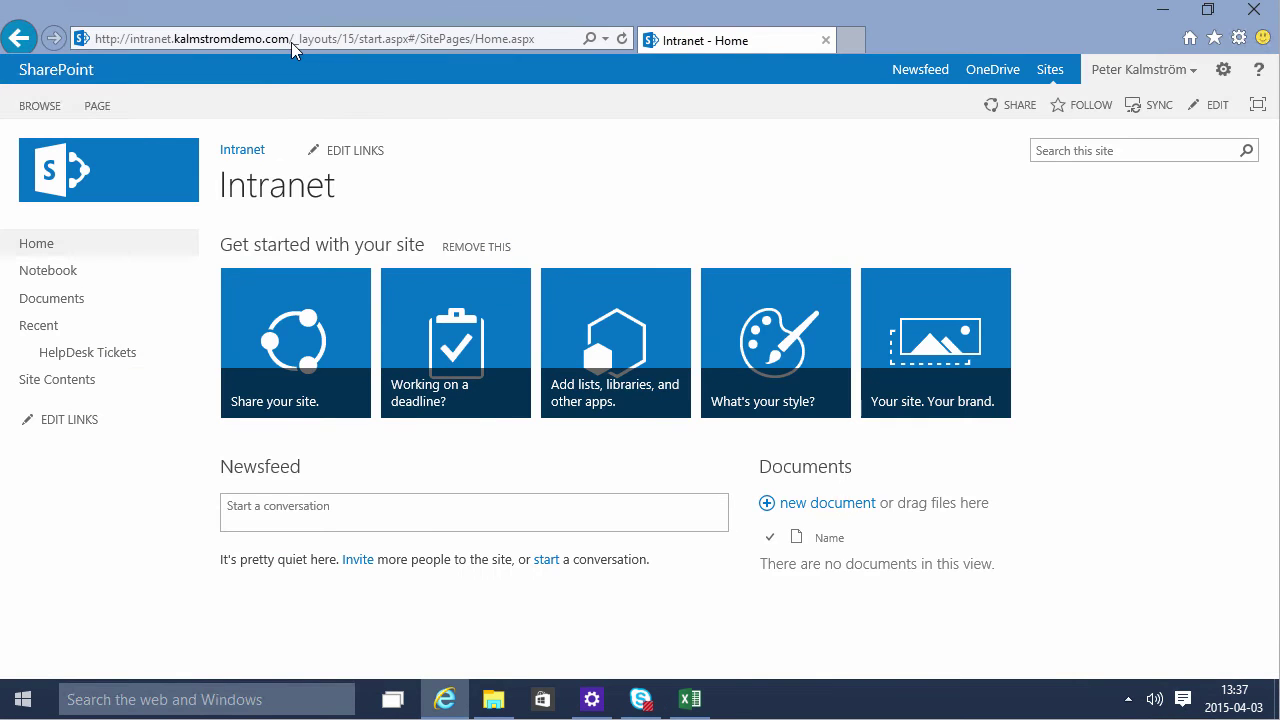
pyautogui.click(293, 42)
pyautogui.click(292, 40)
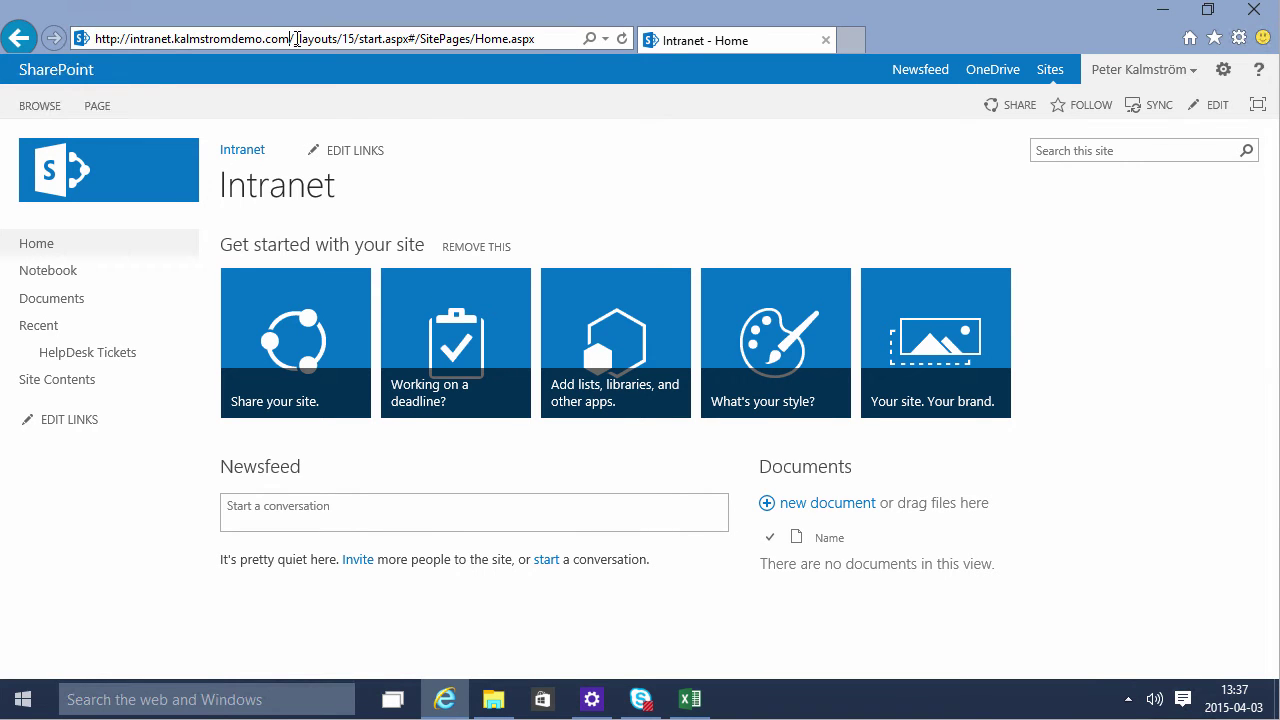
pyautogui.moveTo(296, 38); pyautogui.dragTo(54, 70)
pyautogui.hotkey('ctrl', 'c')
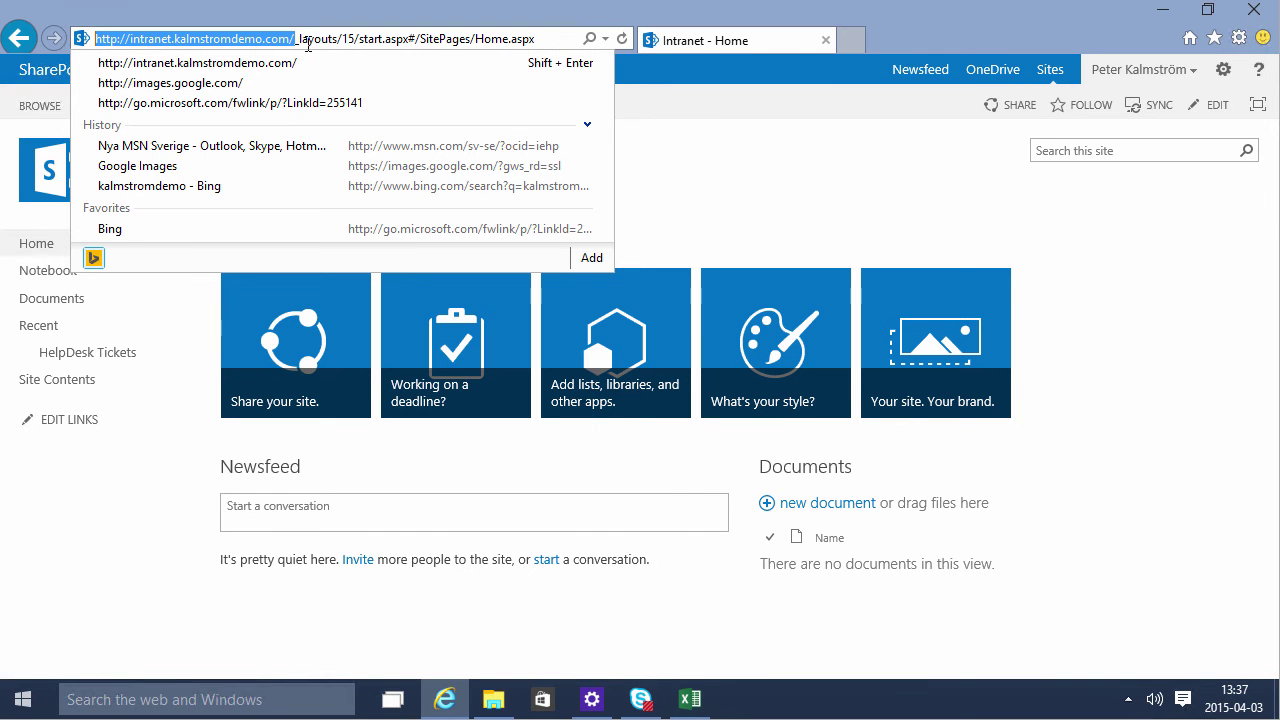
pyautogui.click(695, 703)
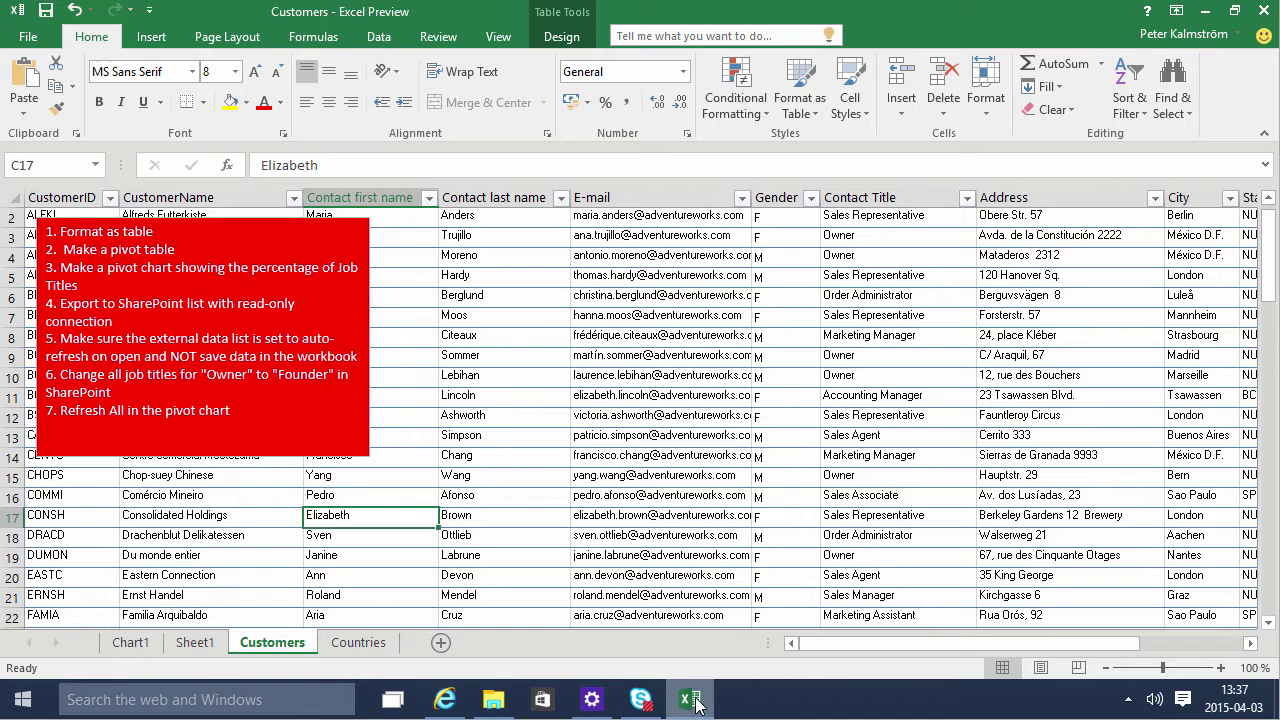
# Set up Export Table to SharePoint List with the pasted intranet address, read-only connection, and name Customers
pyautogui.click(552, 38)
pyautogui.click(347, 111)
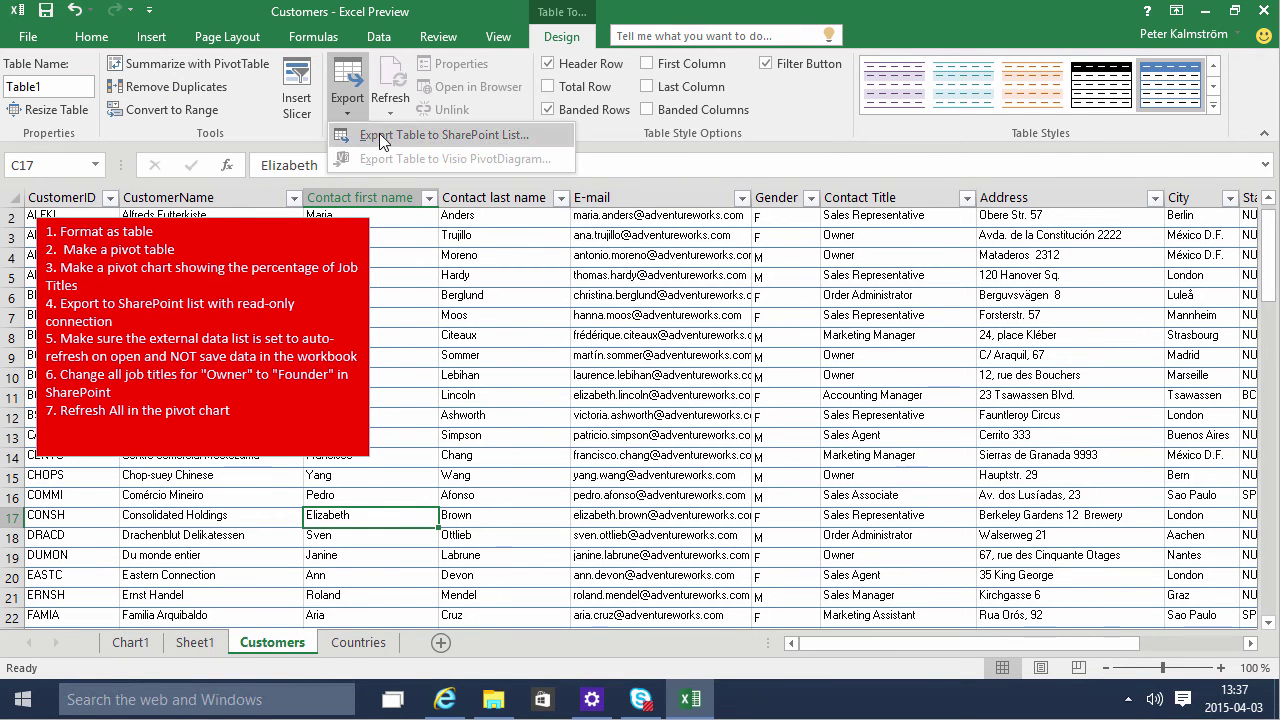
pyautogui.click(378, 136)
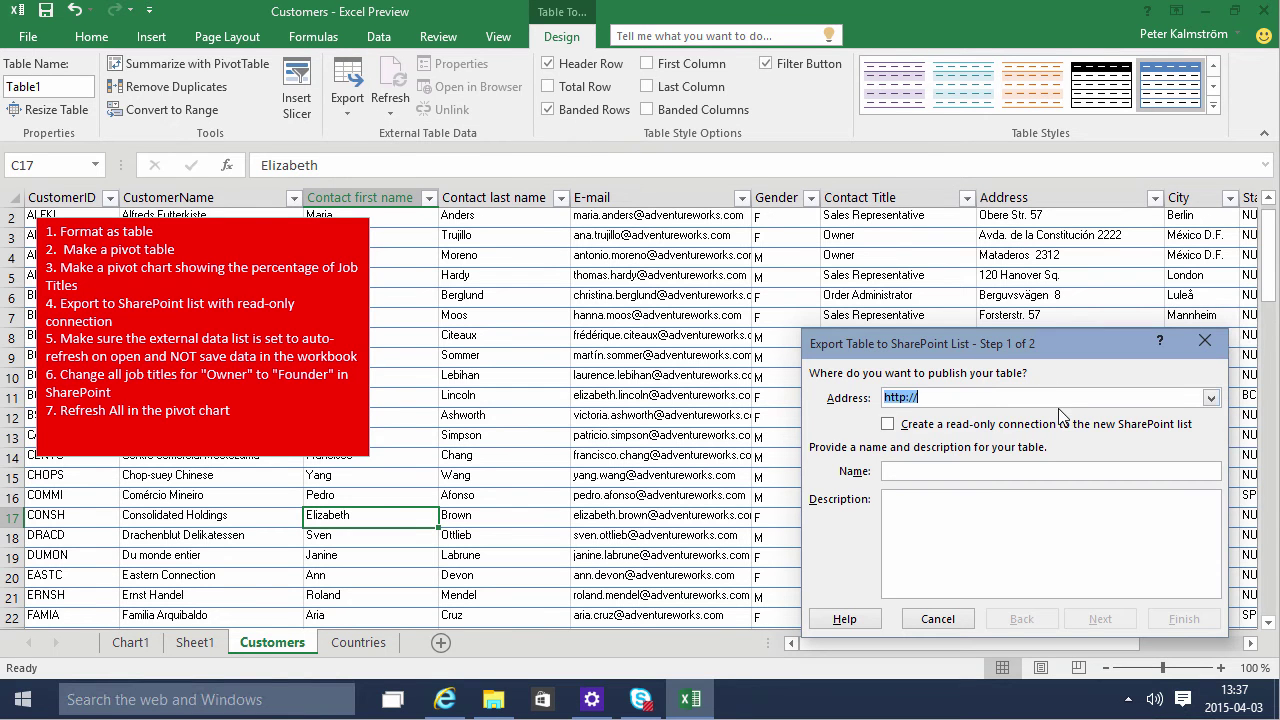
pyautogui.hotkey('ctrl', 'v')
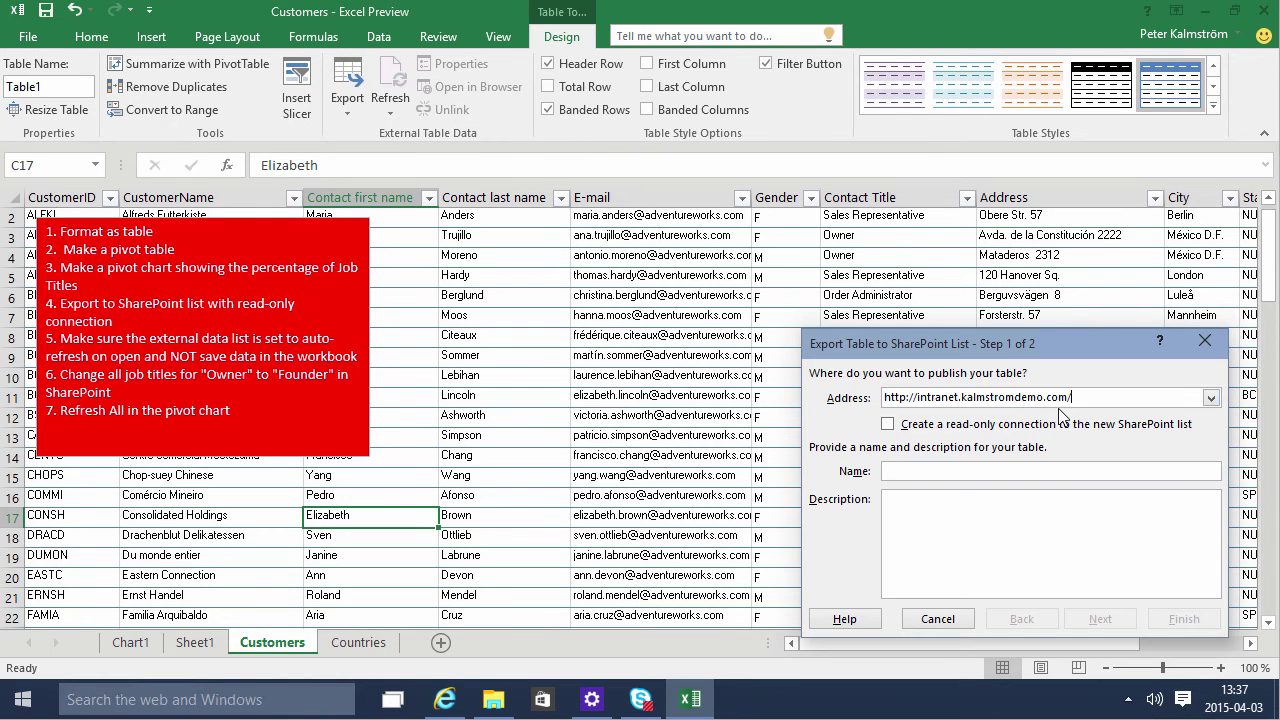
pyautogui.click(888, 424)
pyautogui.write('C')
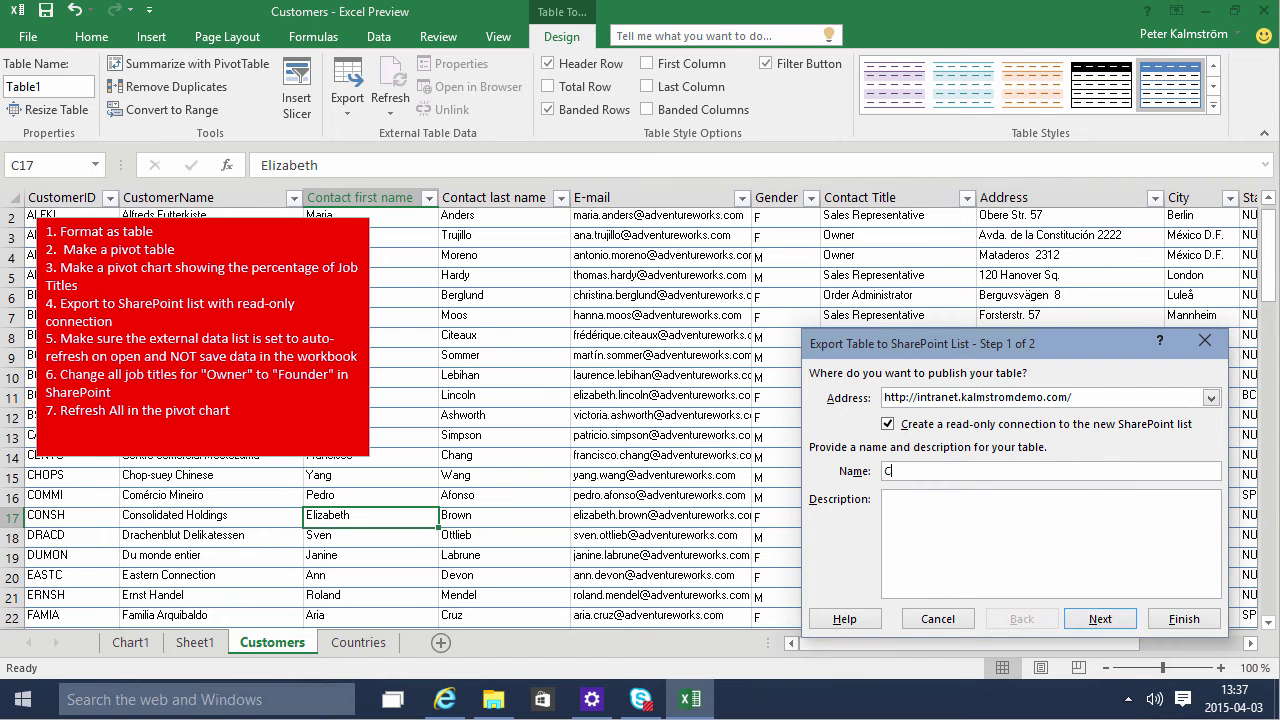
pyautogui.write('ustomers')
# Continue the export and sign in with the account password
pyautogui.click(1100, 619)
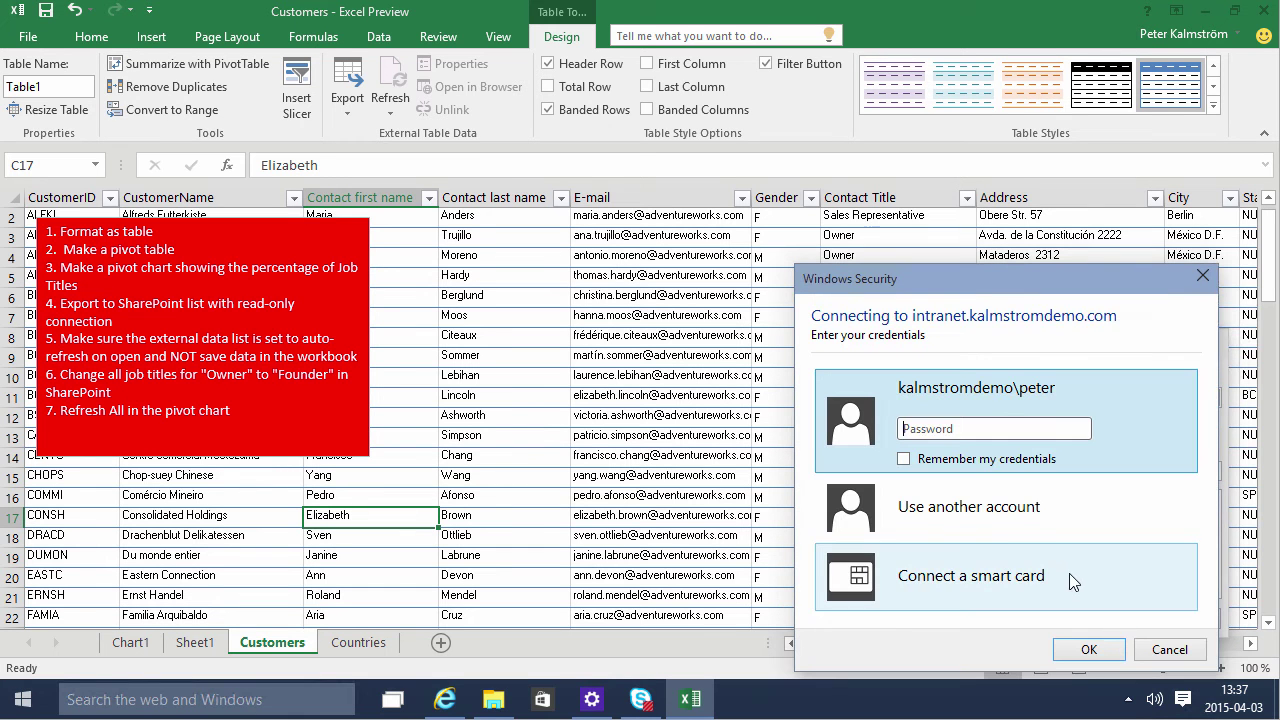
pyautogui.write('•••••')
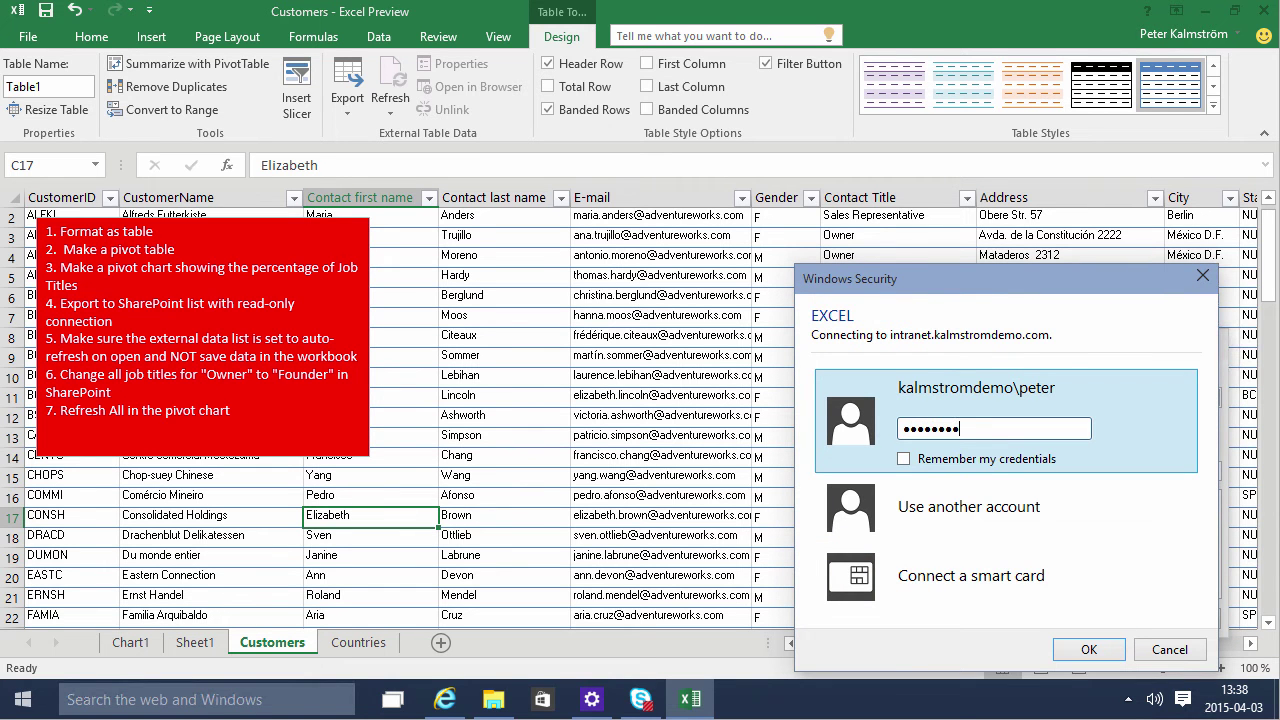
pyautogui.click(1088, 649)
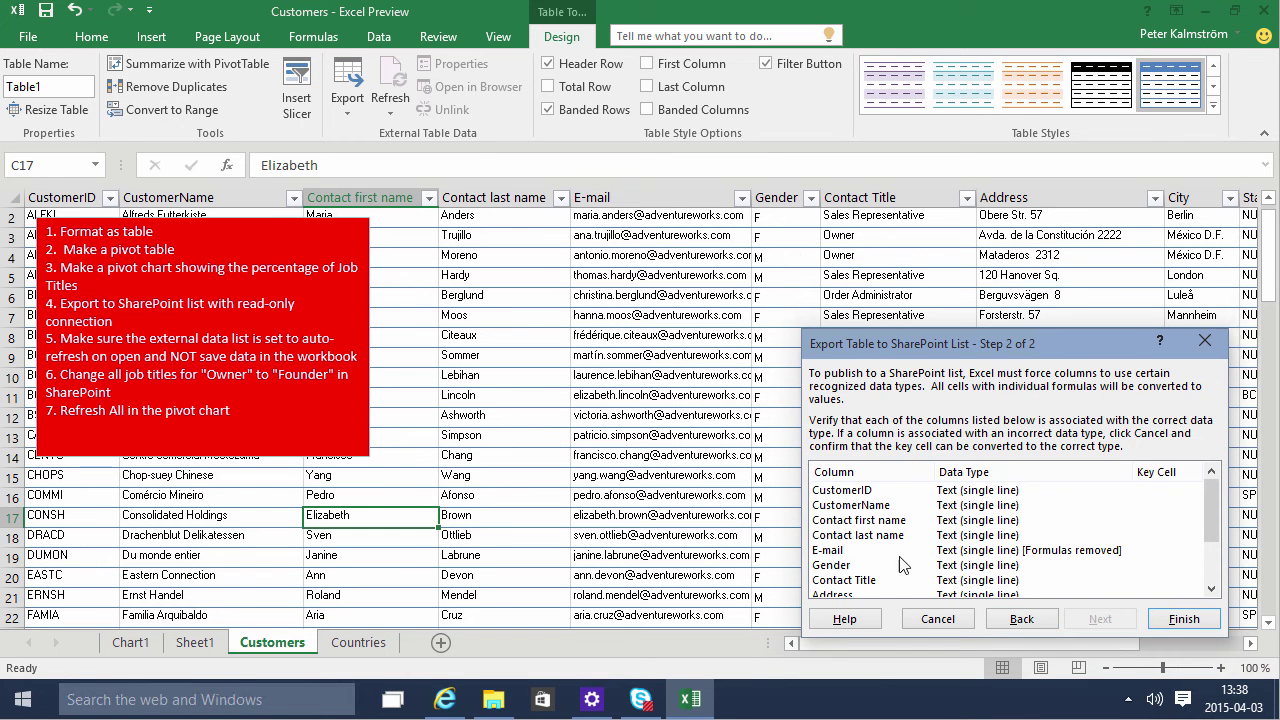
# Review the CustomerID, name and E-mail column data types, then finish publishing
pyautogui.click(866, 494)
pyautogui.click(1015, 619)
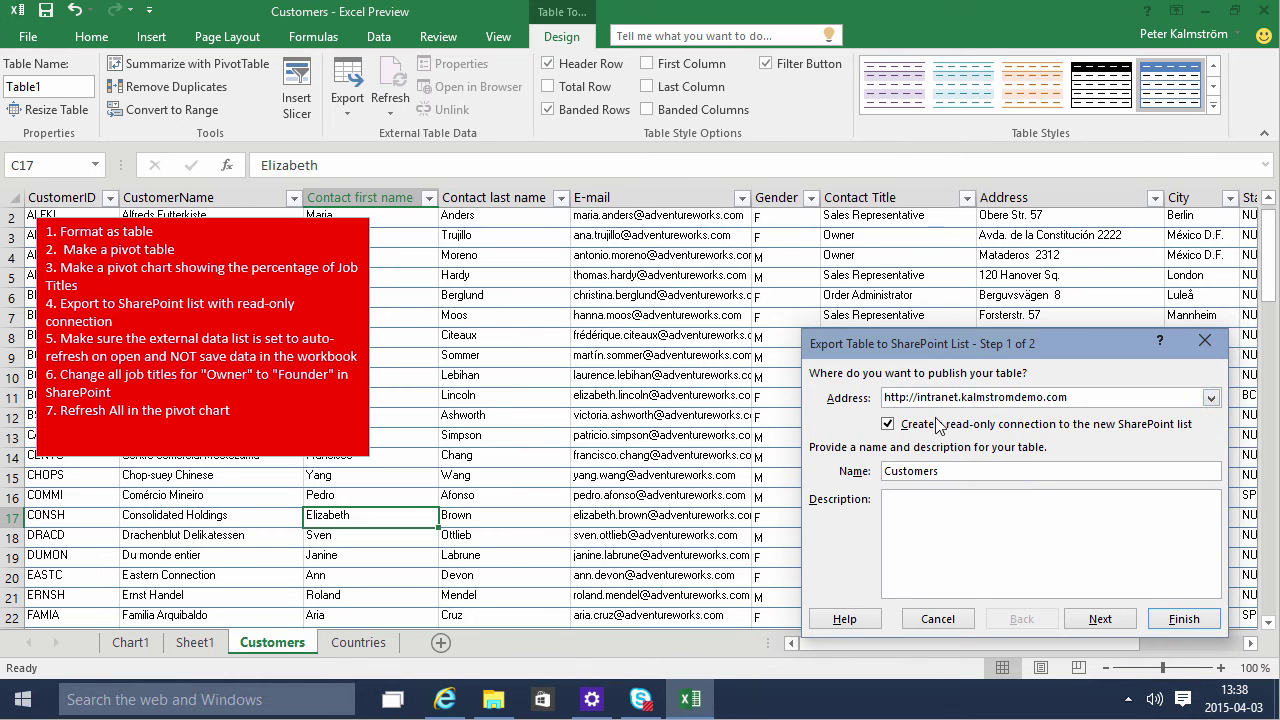
pyautogui.click(1101, 618)
pyautogui.moveTo(1207, 518); pyautogui.dragTo(1187, 488)
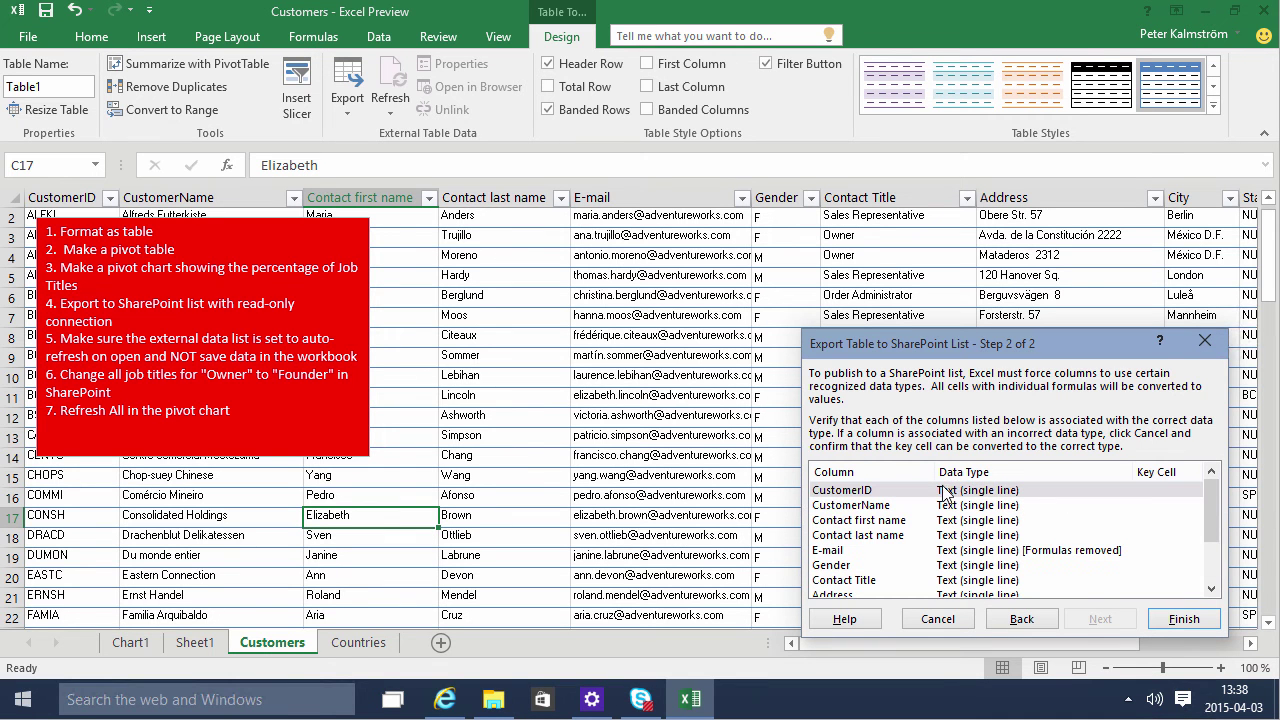
pyautogui.click(942, 520)
pyautogui.click(955, 550)
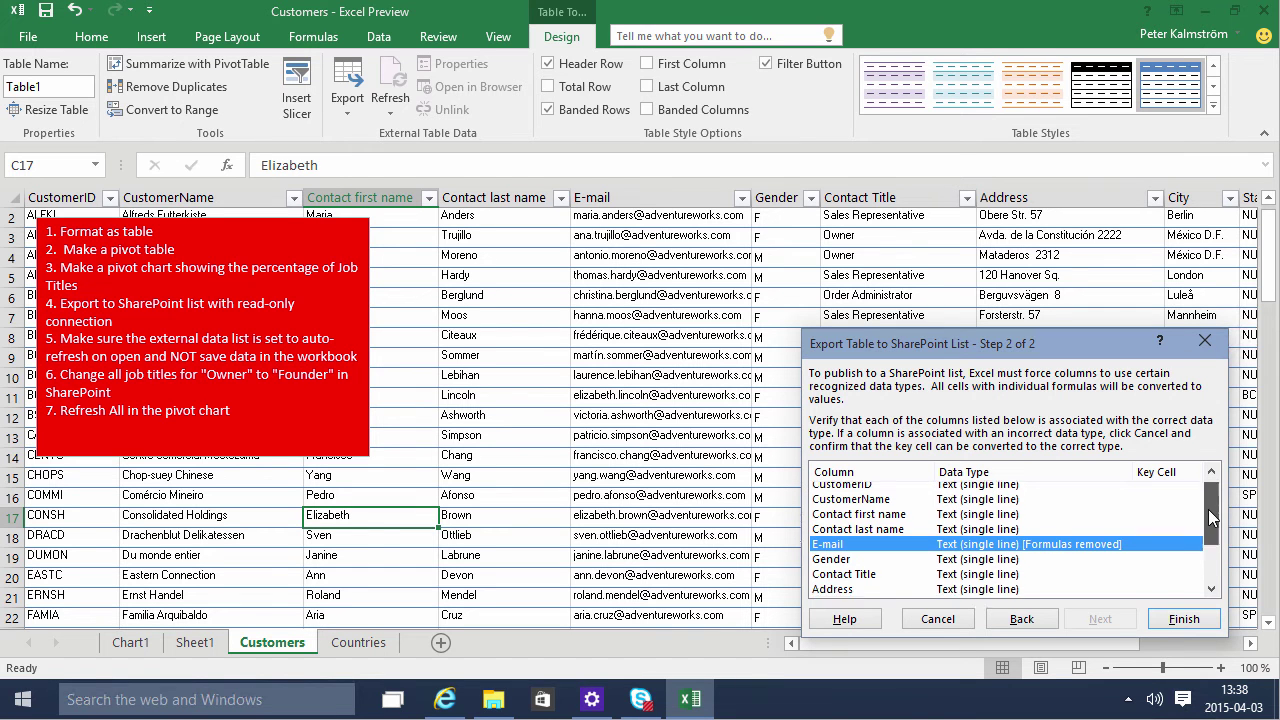
pyautogui.click(995, 539)
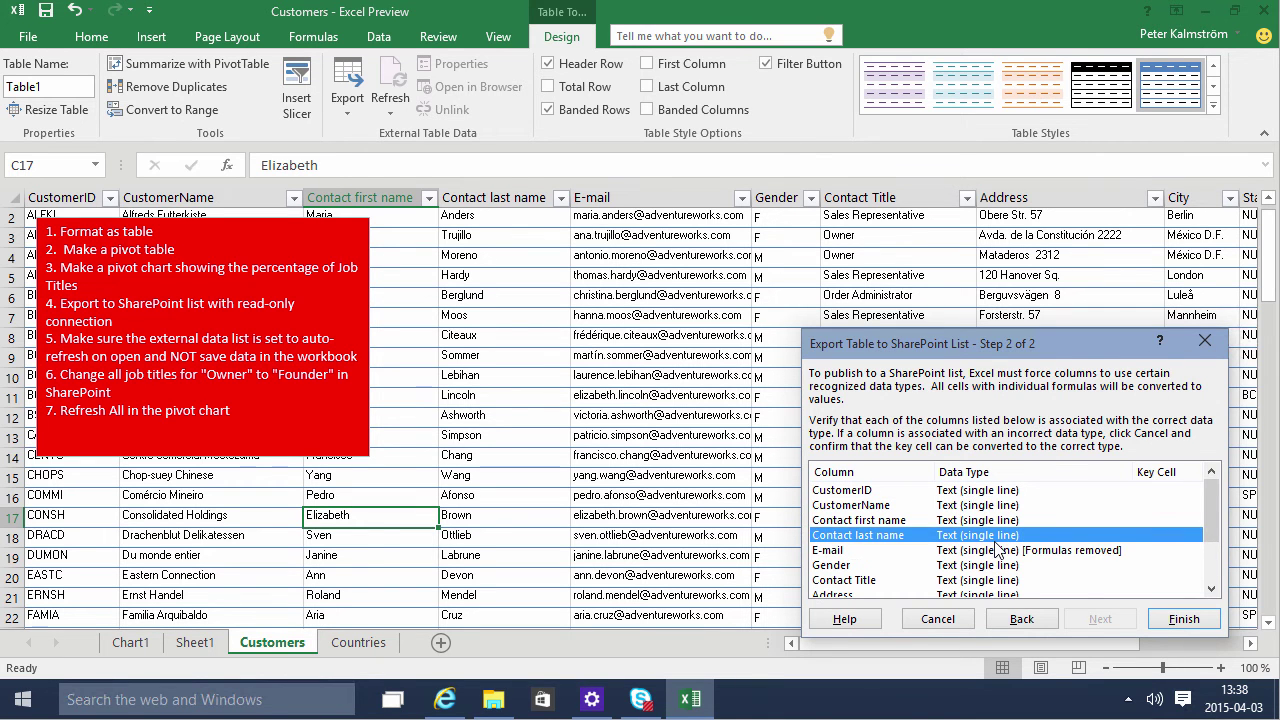
pyautogui.click(1166, 619)
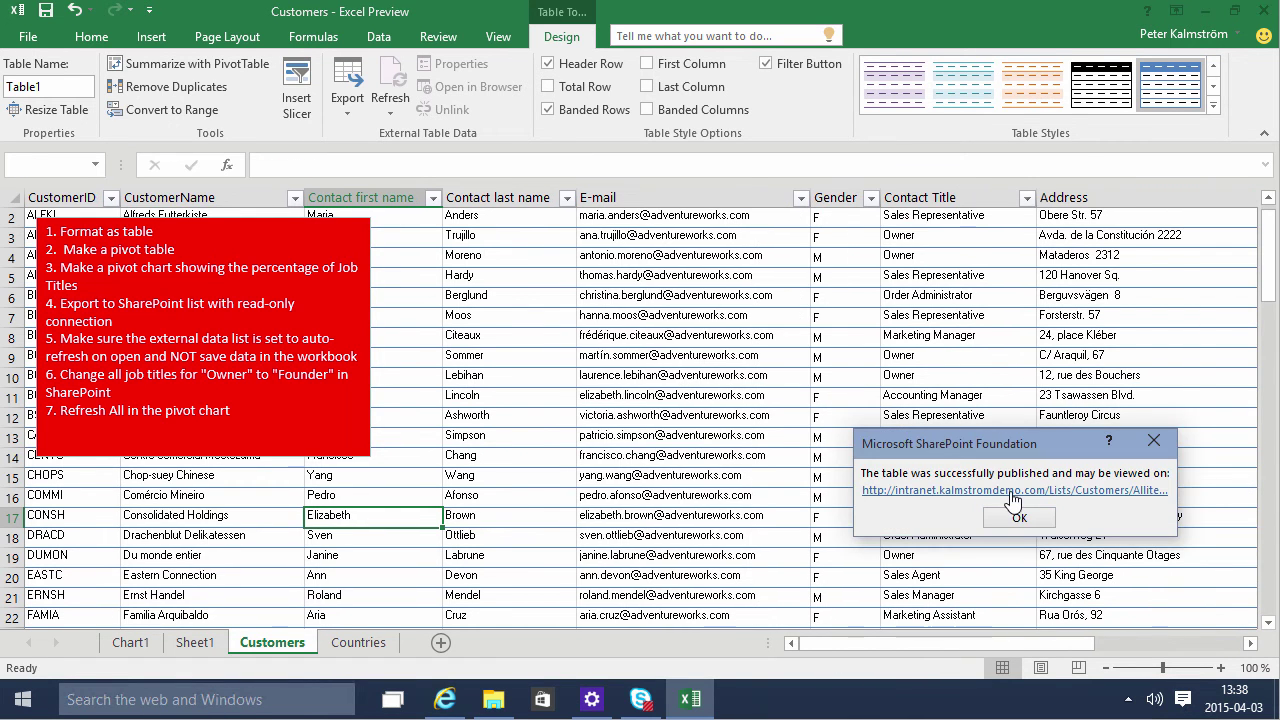
# Dismiss the publish success message, then reopen and cancel Export Table to SharePoint List
pyautogui.click(1019, 517)
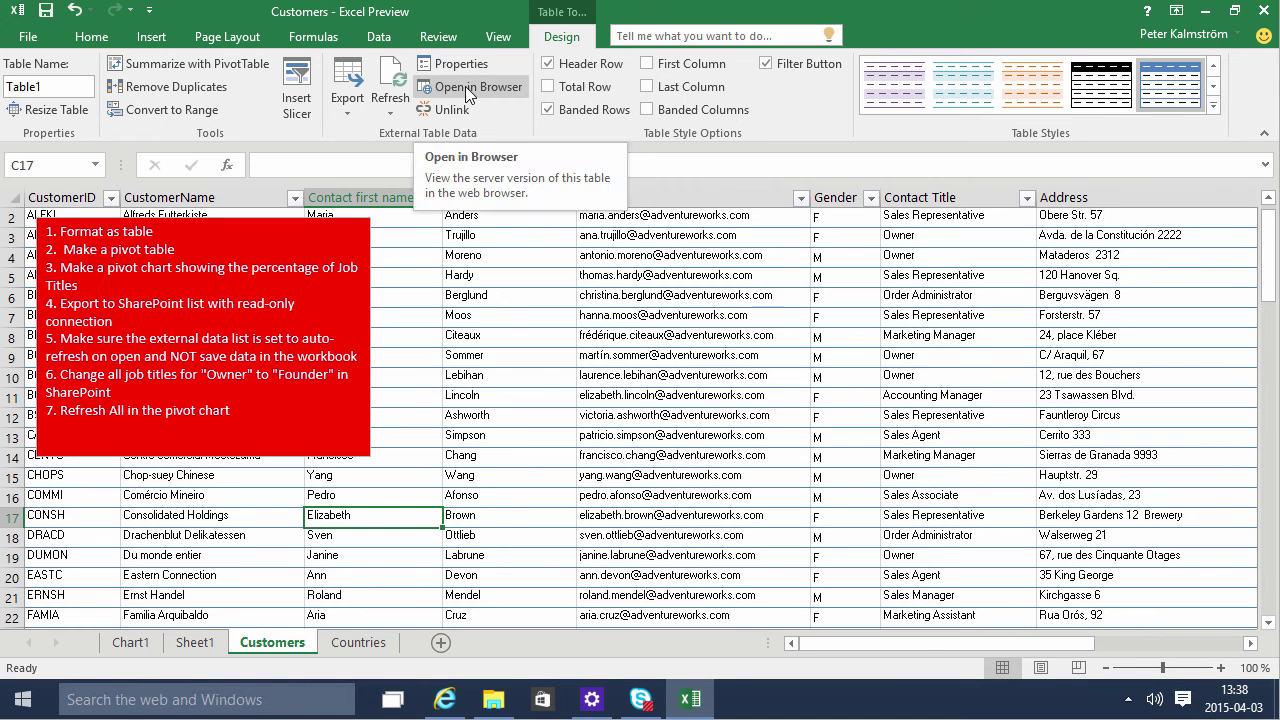
pyautogui.click(348, 112)
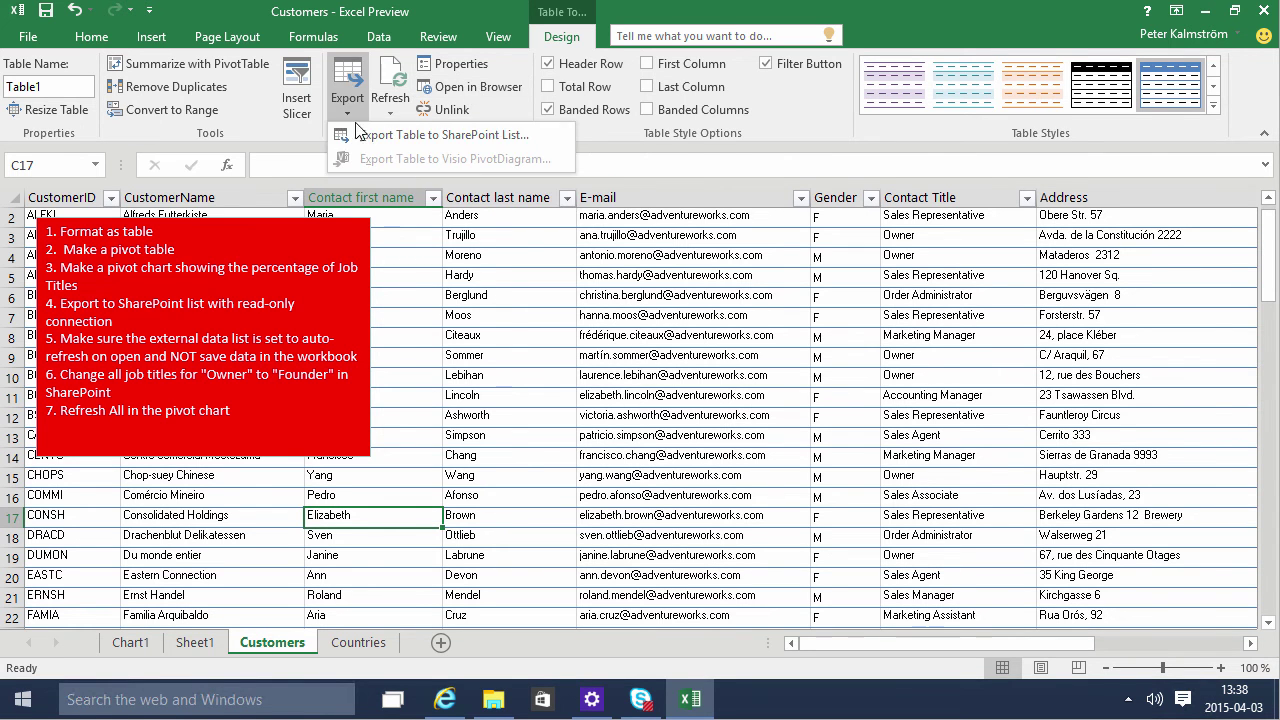
pyautogui.click(368, 136)
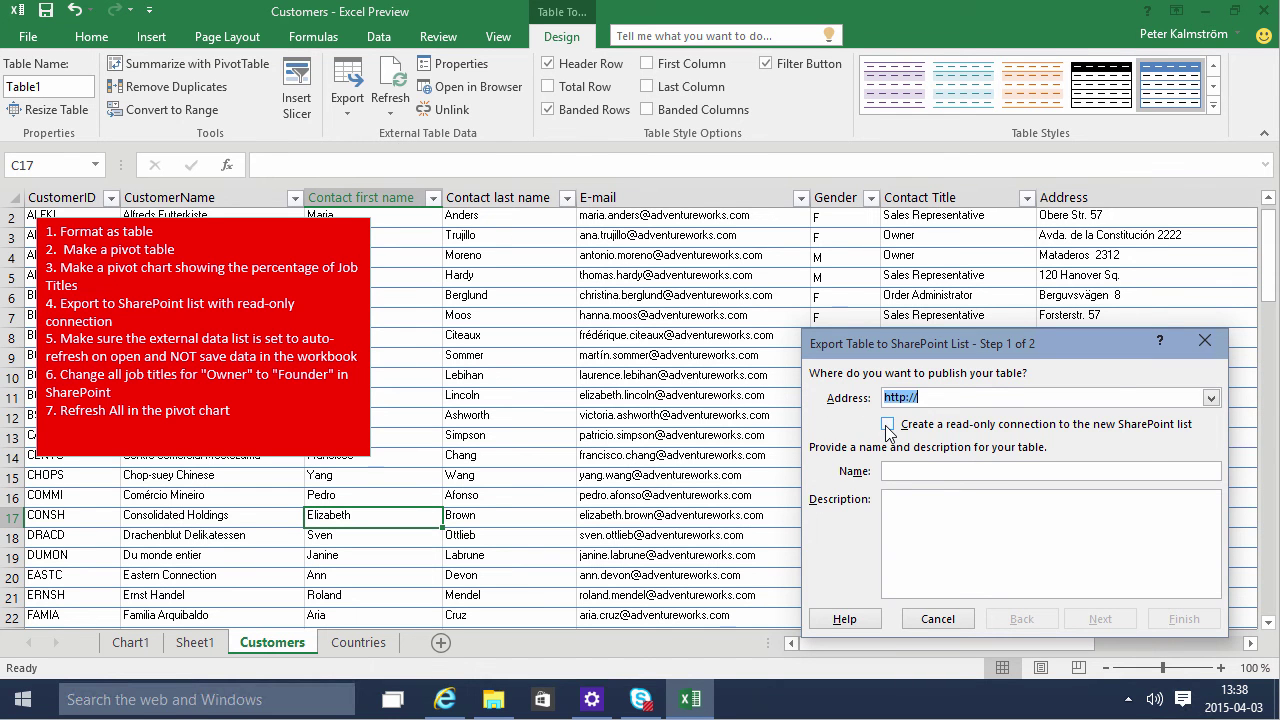
pyautogui.click(965, 624)
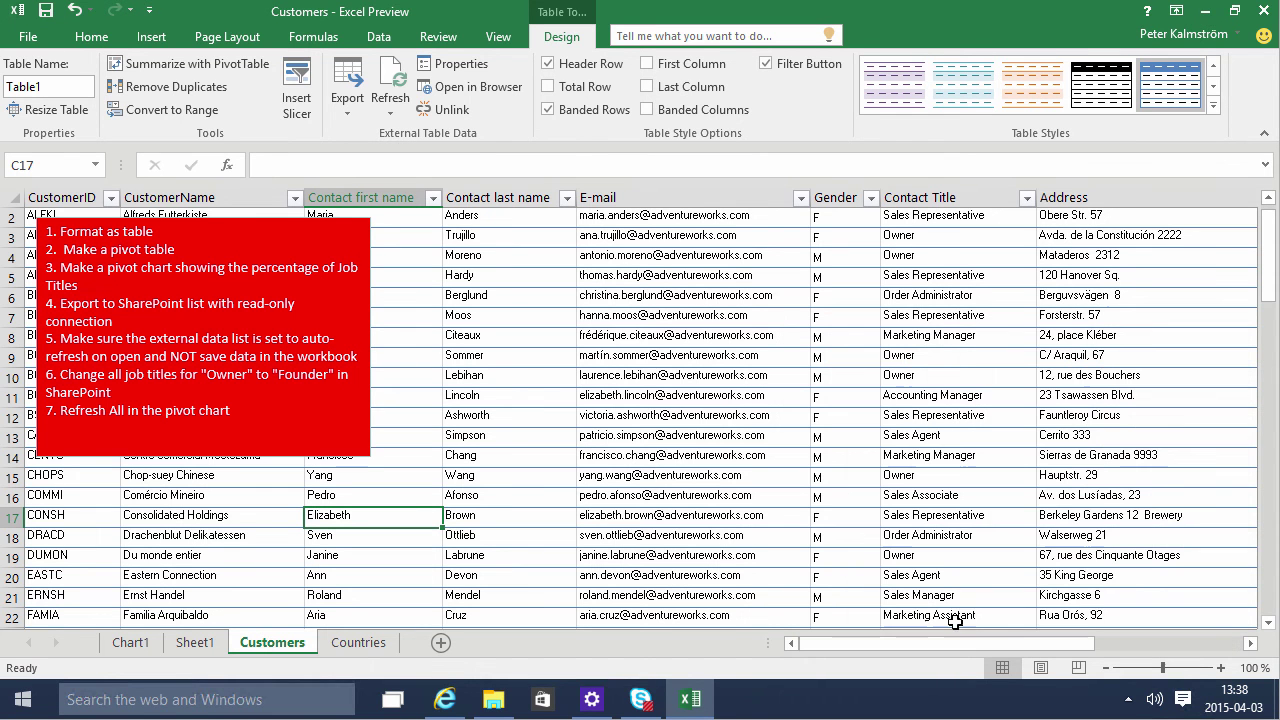
pyautogui.click(722, 414)
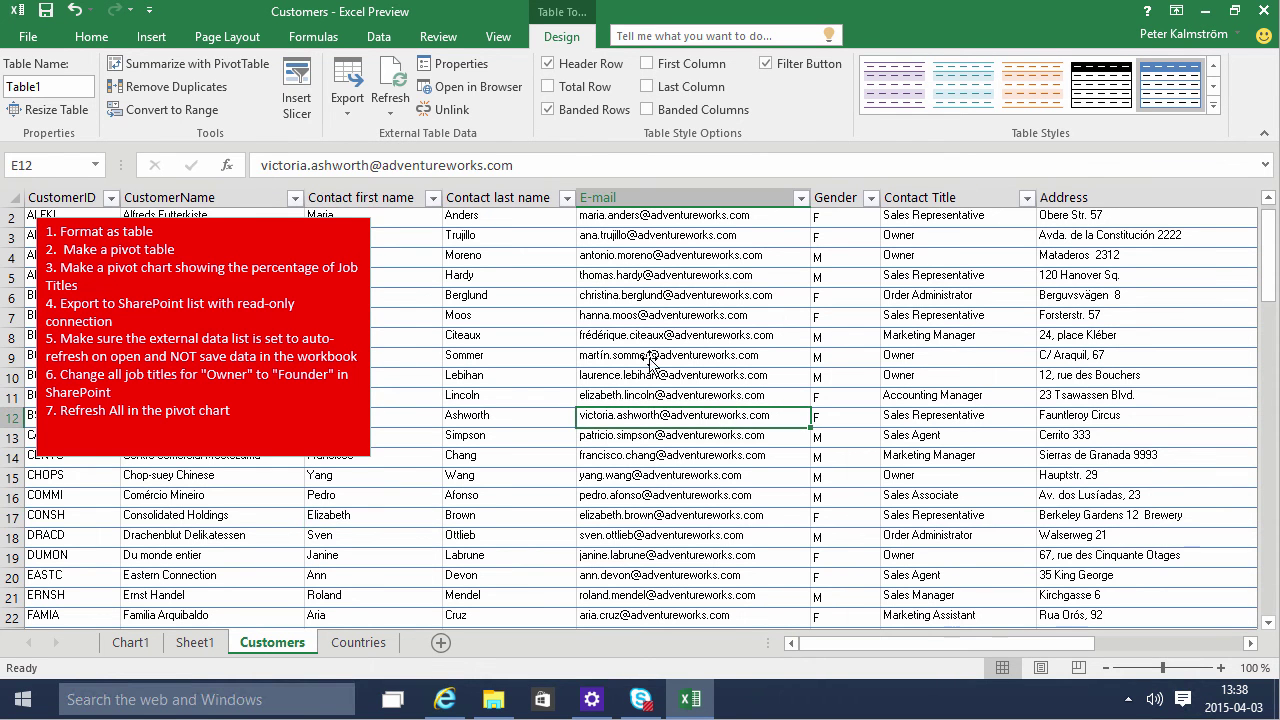
pyautogui.click(521, 354)
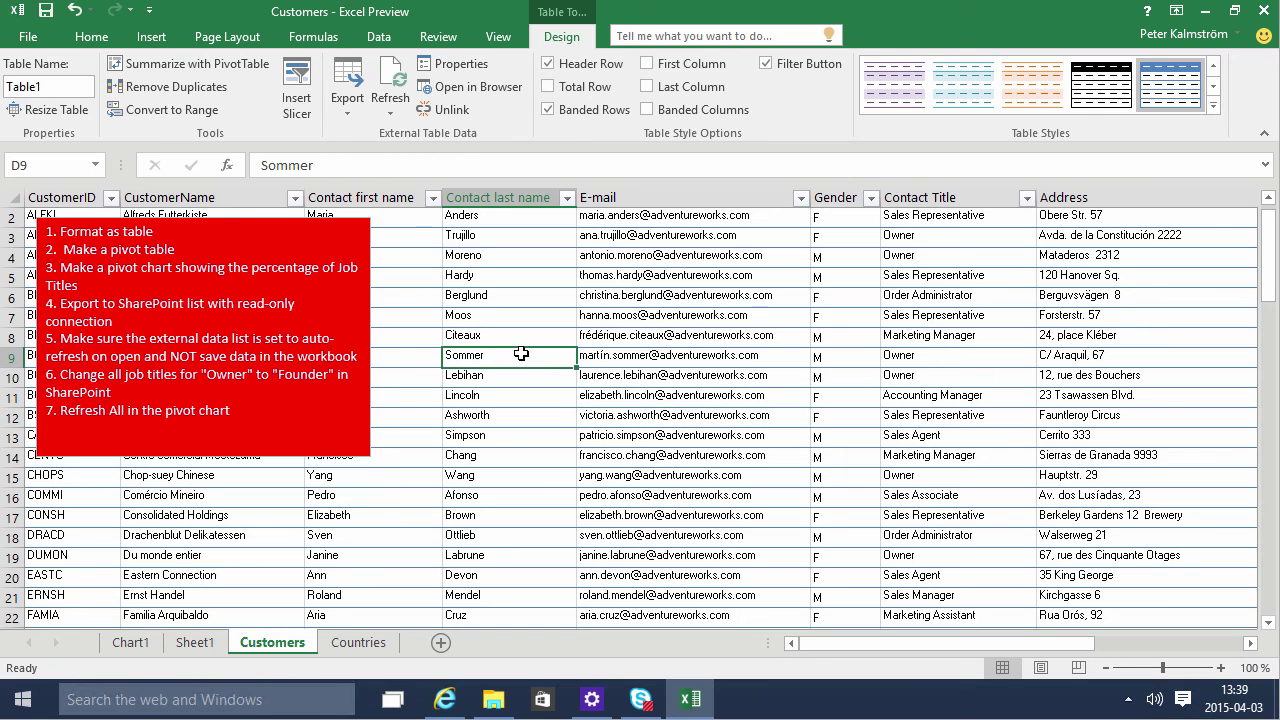
# Open the table connection's Properties and inspect the SharePoint address in its definition
pyautogui.click(384, 38)
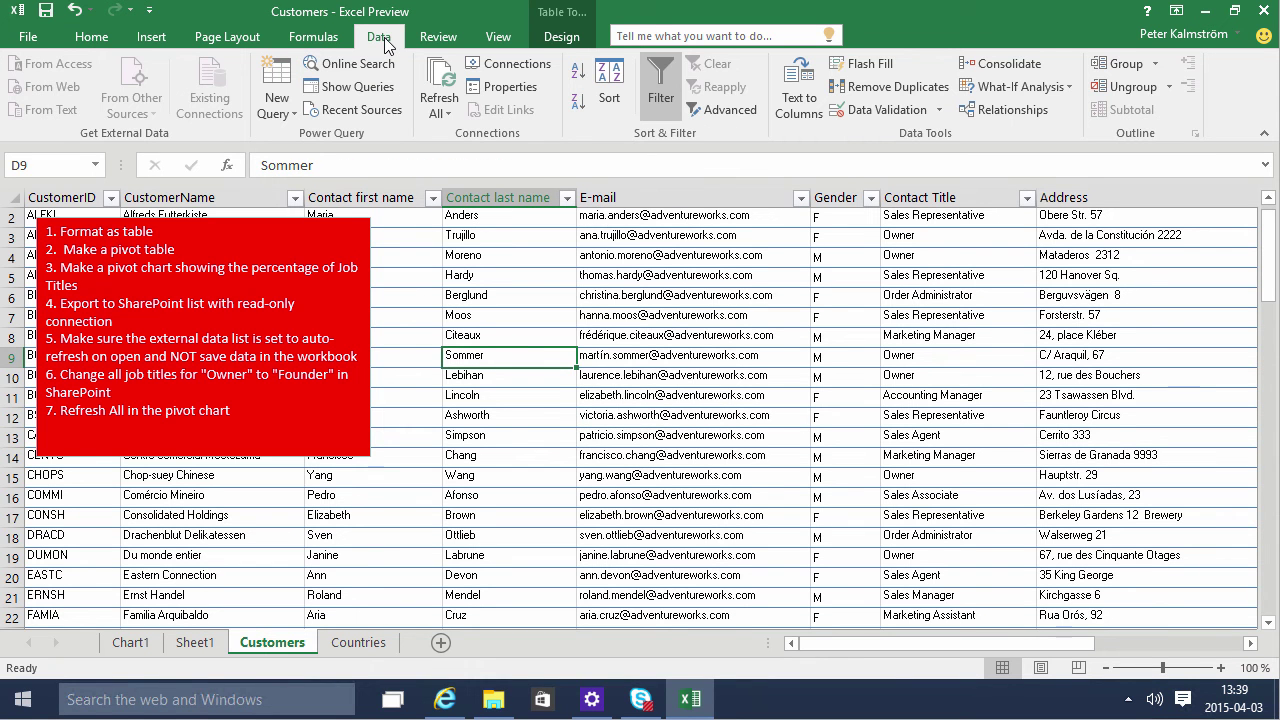
pyautogui.click(520, 64)
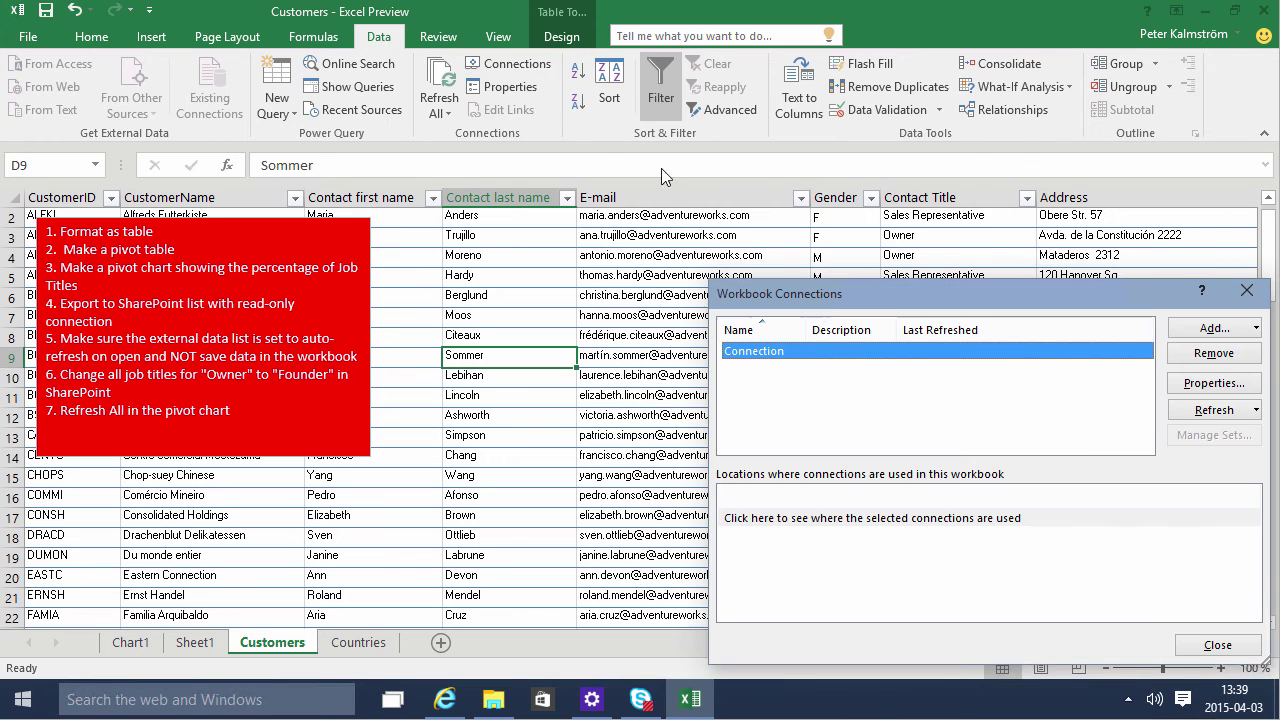
pyautogui.click(1230, 386)
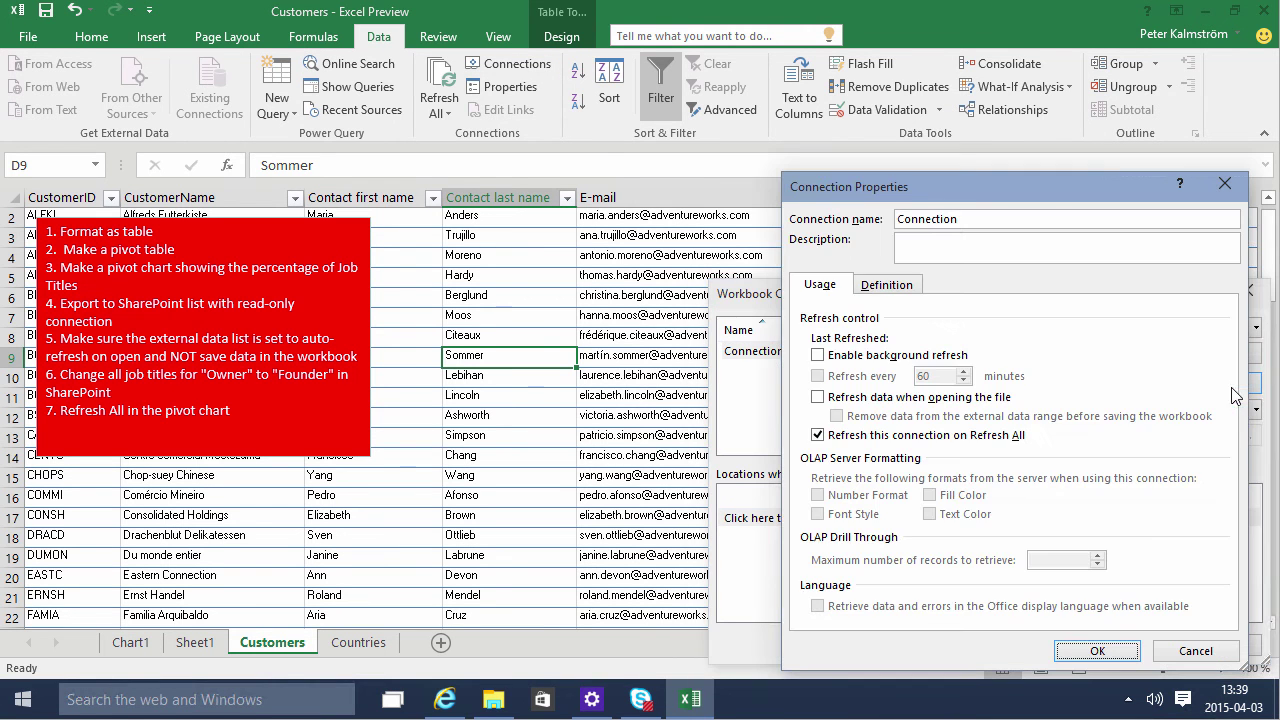
pyautogui.click(887, 285)
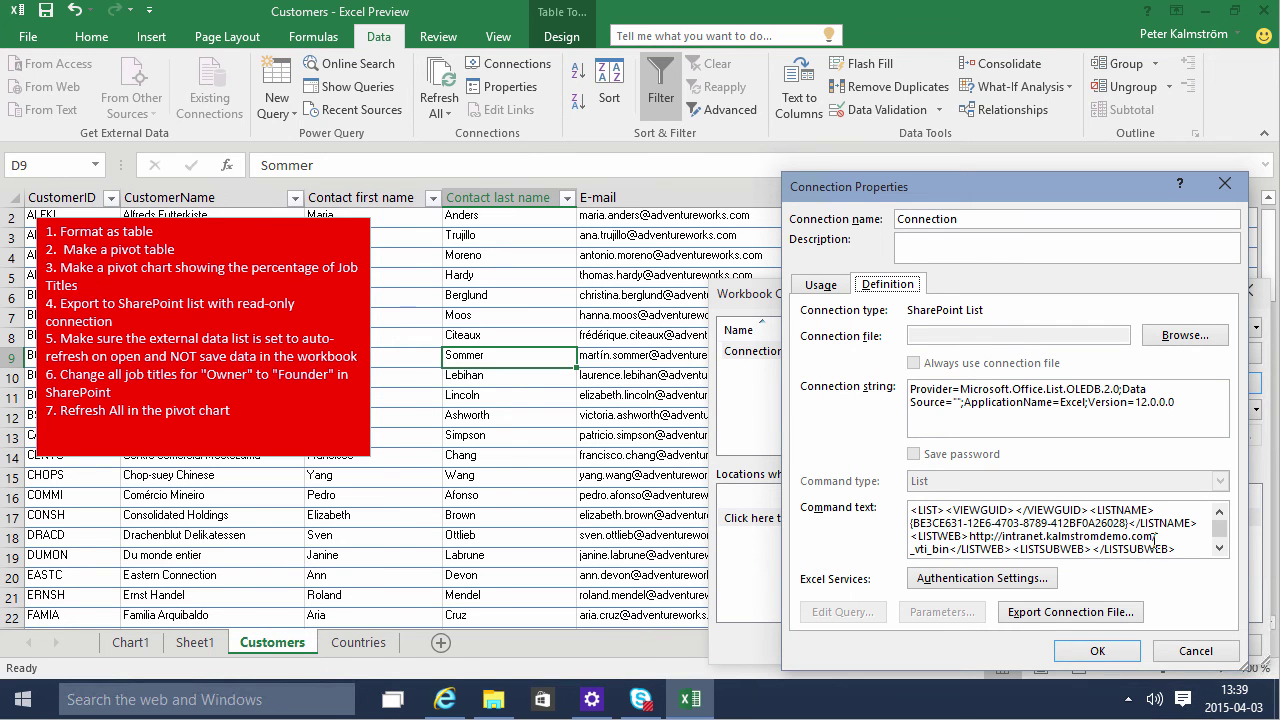
pyautogui.moveTo(1155, 540); pyautogui.dragTo(970, 536)
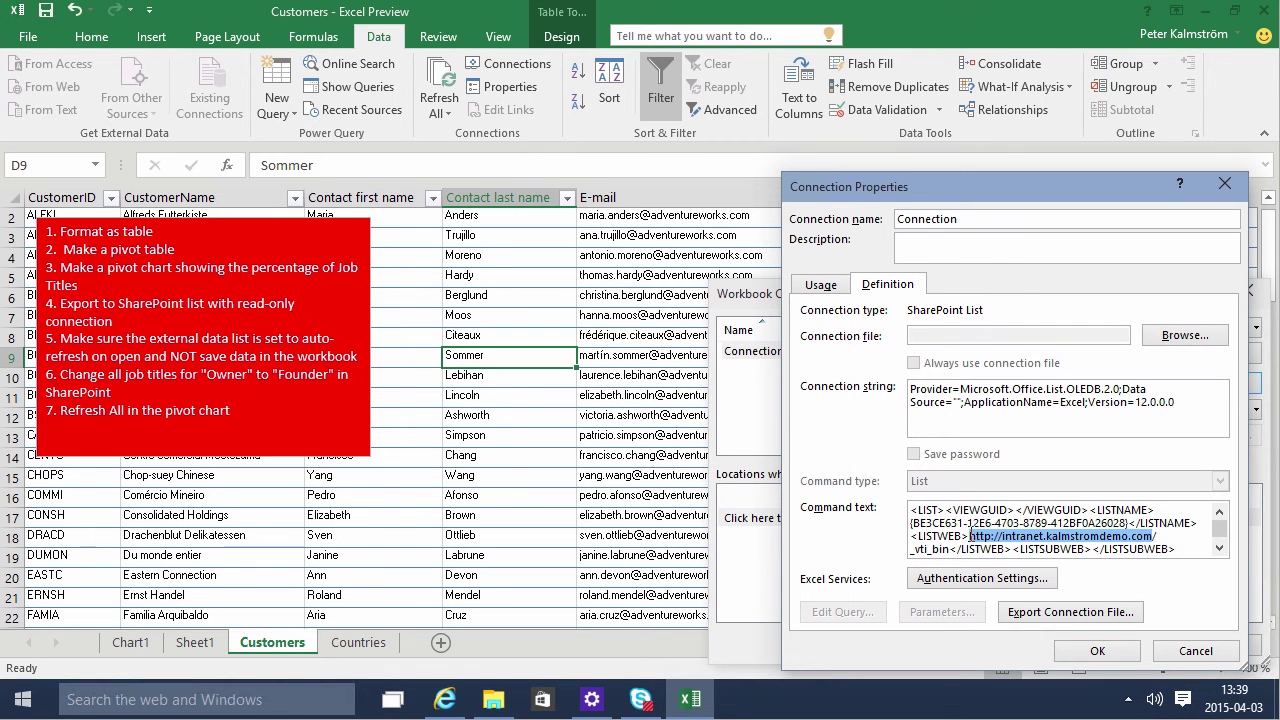
pyautogui.click(1219, 548)
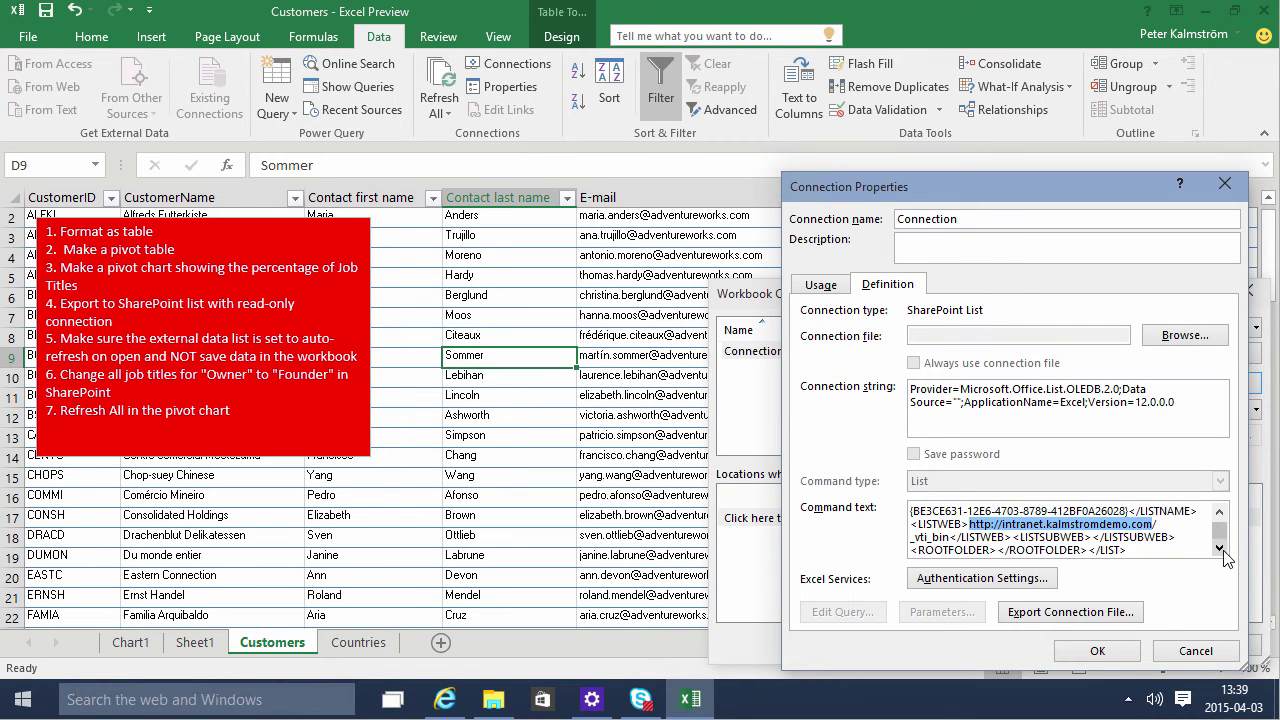
pyautogui.click(821, 285)
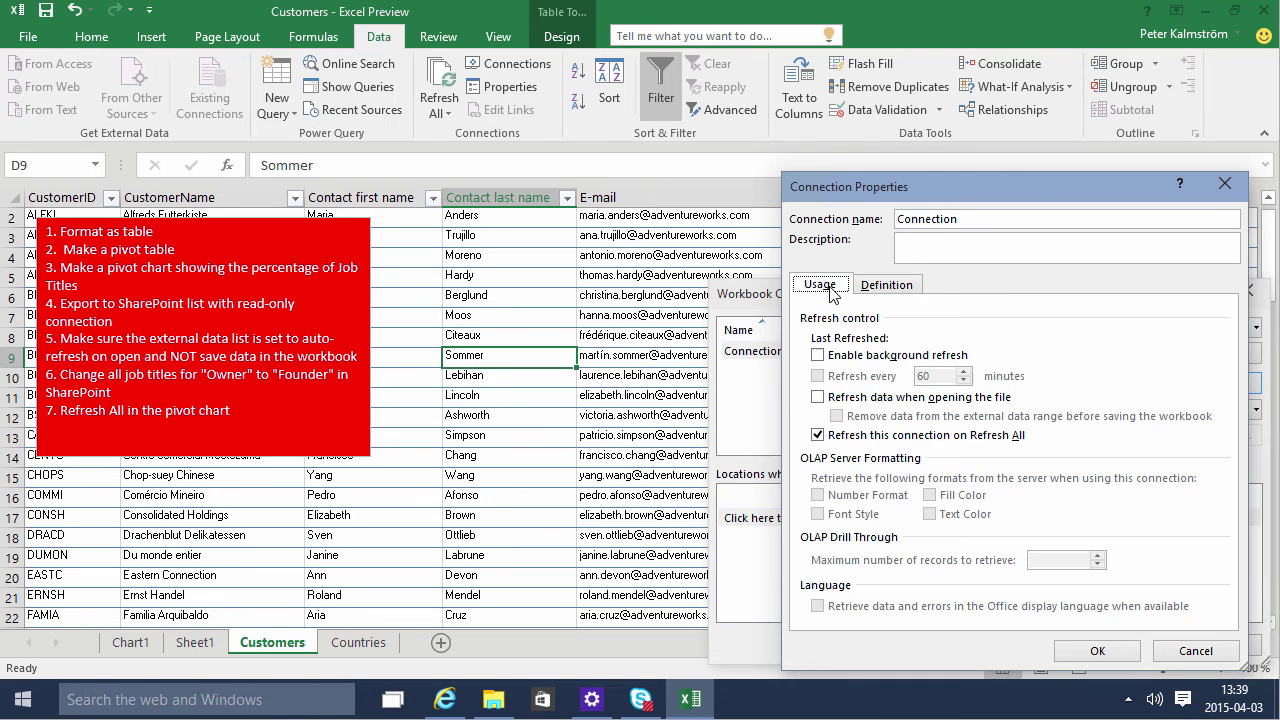
# Enable 'Refresh data when opening the file' and 'Remove data before saving', then close Connections
pyautogui.click(819, 398)
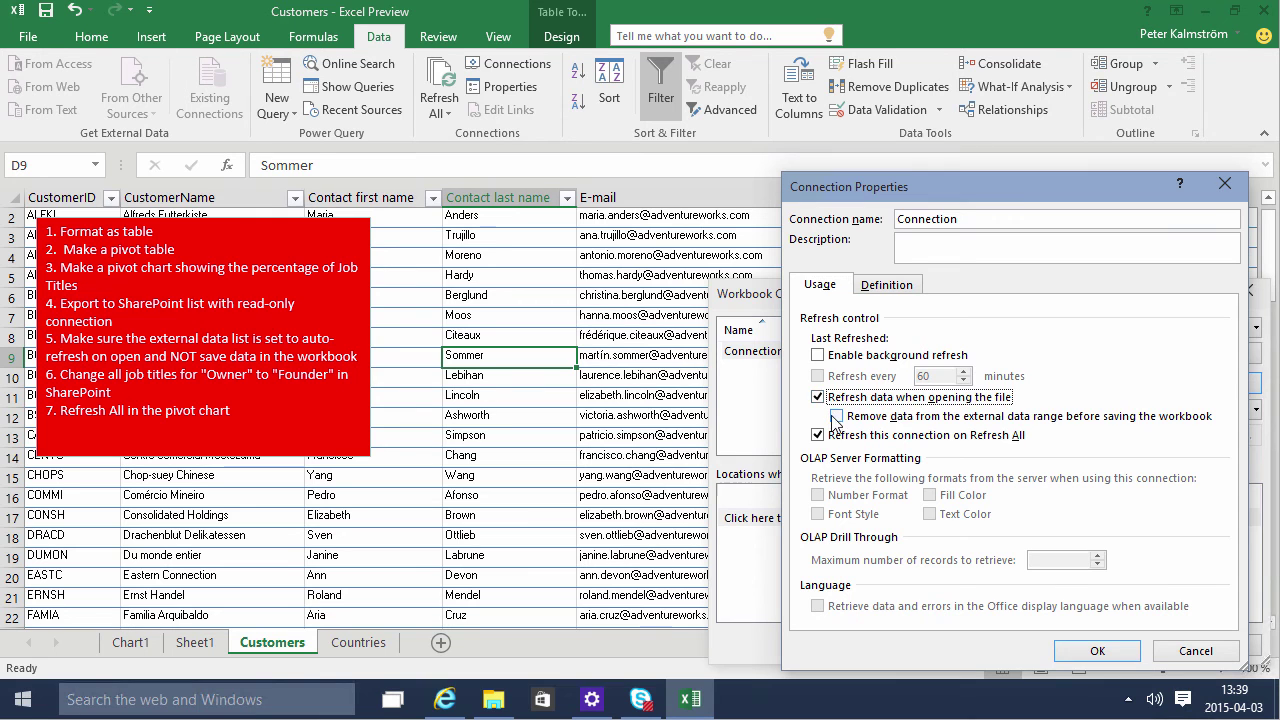
pyautogui.click(837, 417)
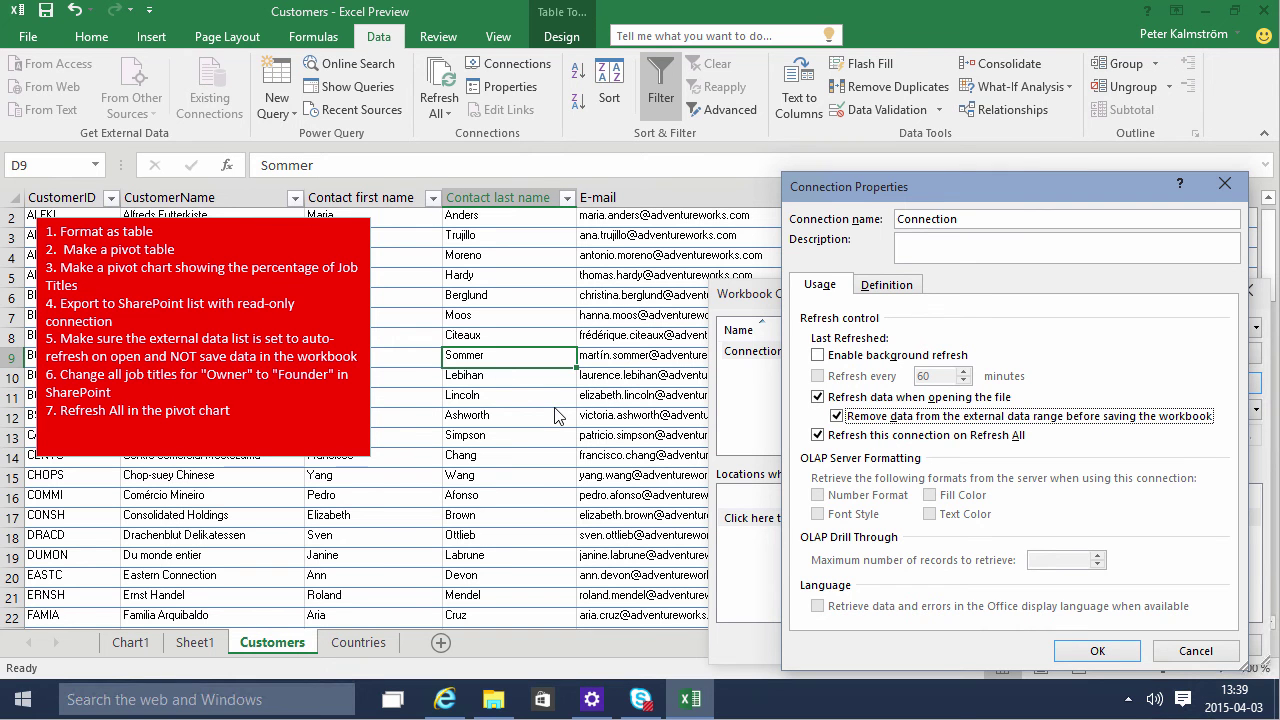
pyautogui.click(1070, 650)
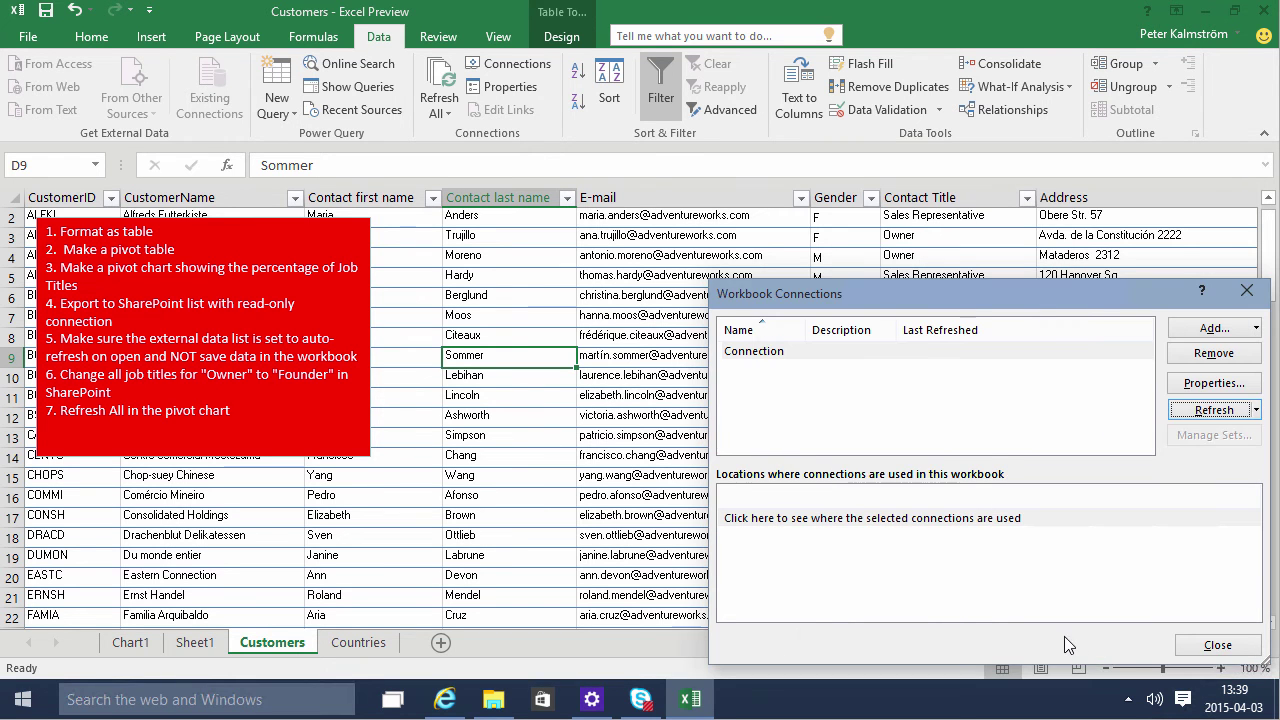
pyautogui.click(1203, 644)
pyautogui.click(690, 477)
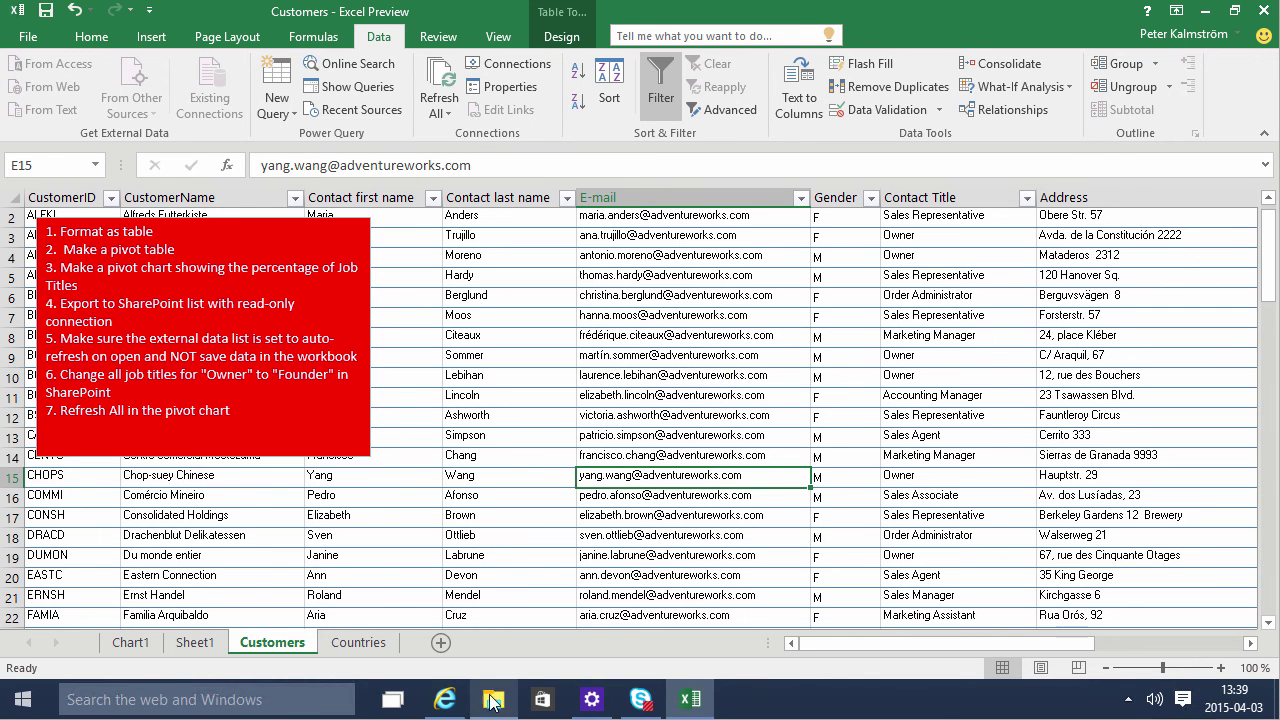
pyautogui.click(448, 699)
pyautogui.click(690, 699)
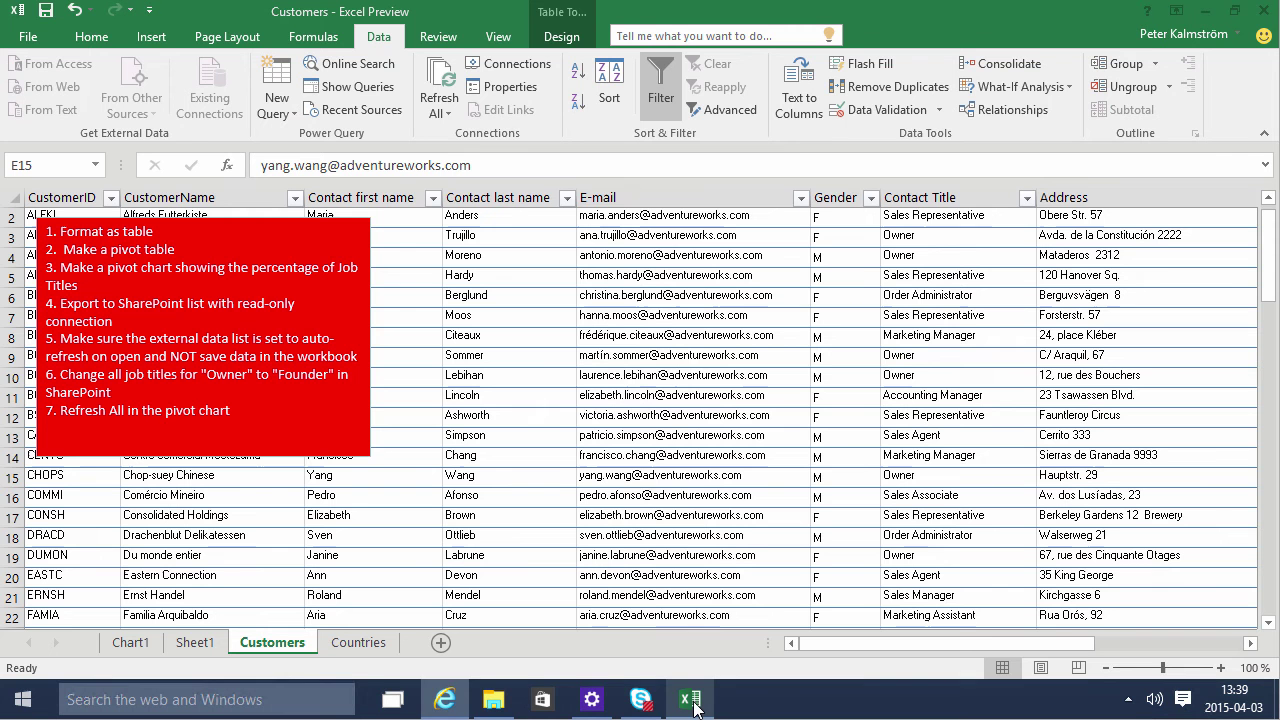
pyautogui.click(561, 37)
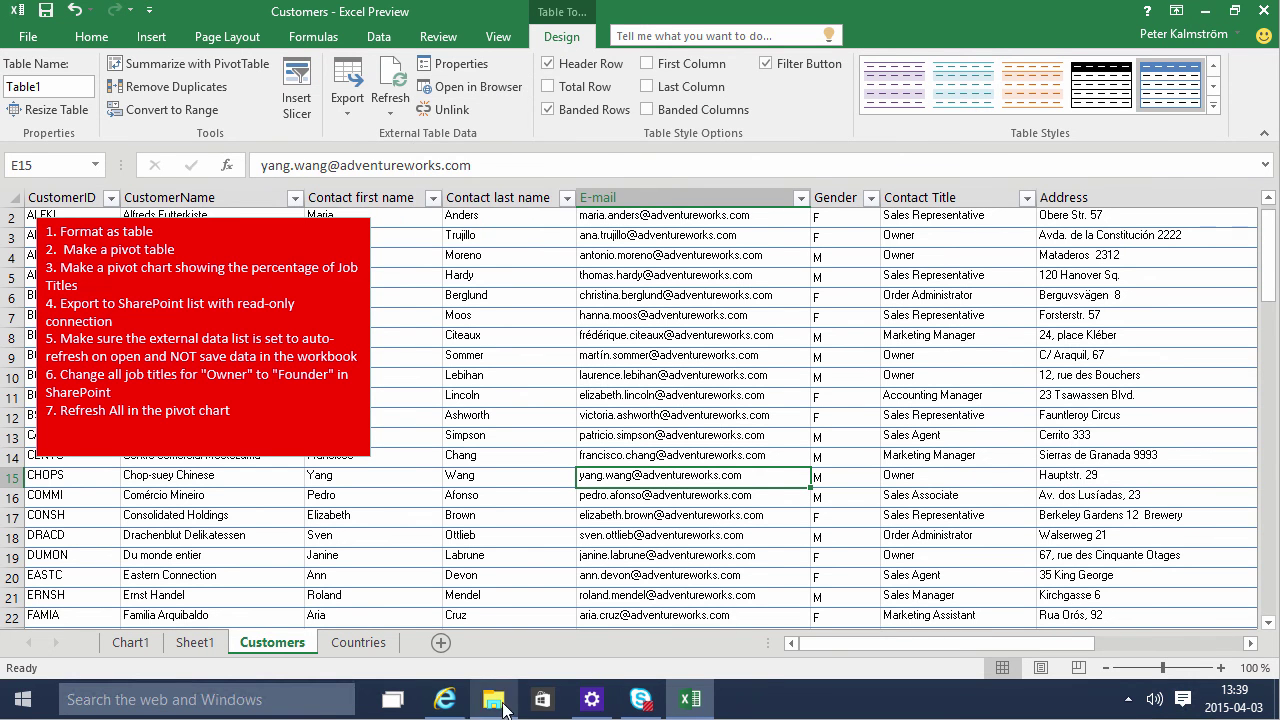
# In the Customers list's name and navigation settings, set Display on Quick Launch to Yes and save
pyautogui.click(461, 710)
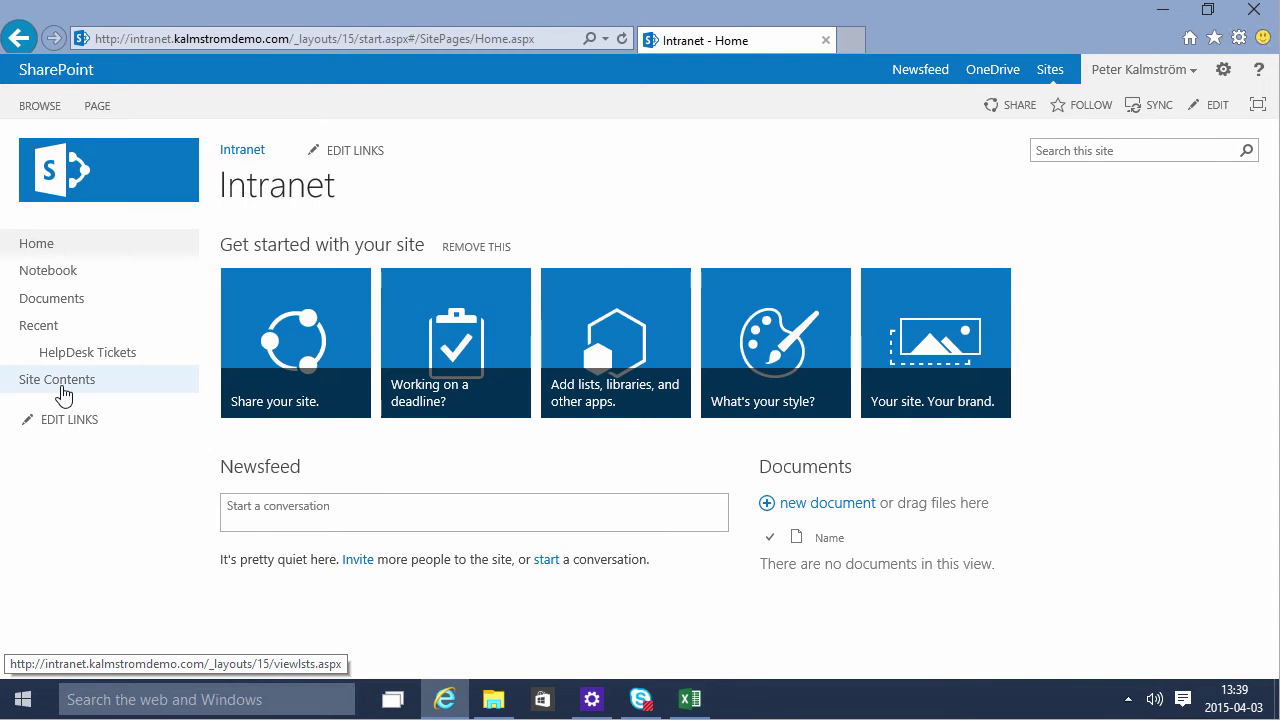
pyautogui.click(62, 395)
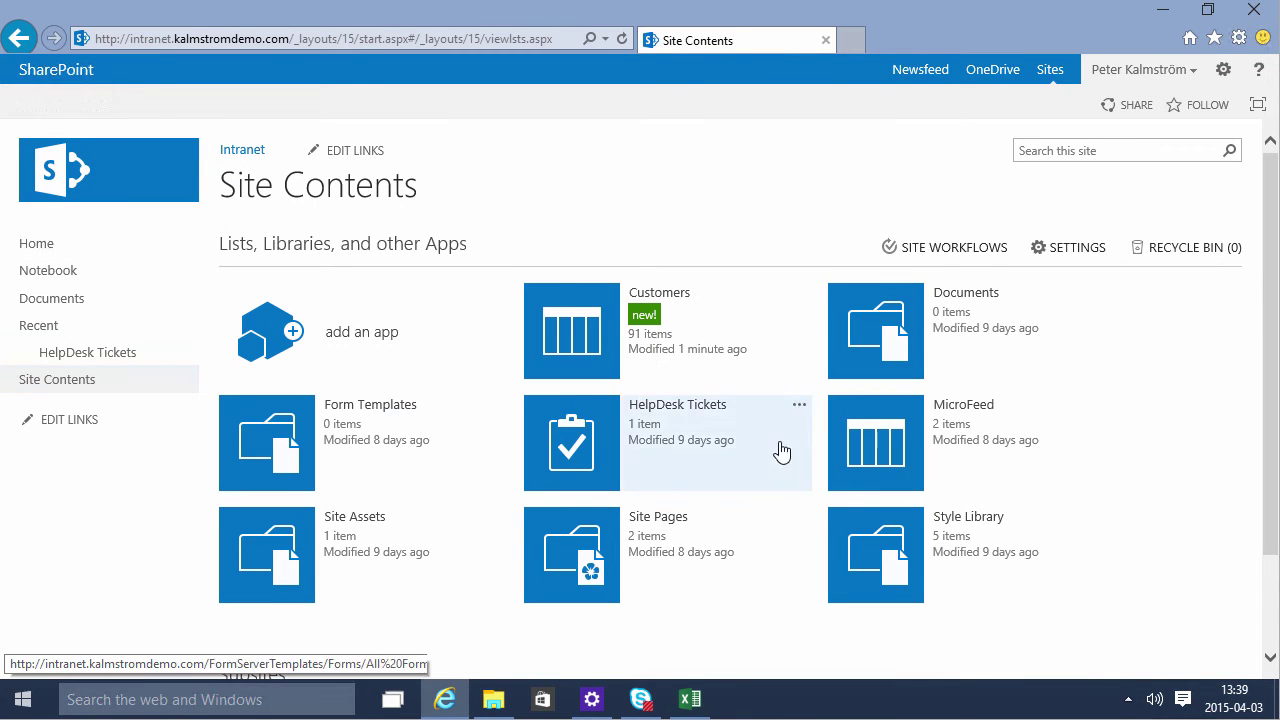
pyautogui.click(799, 293)
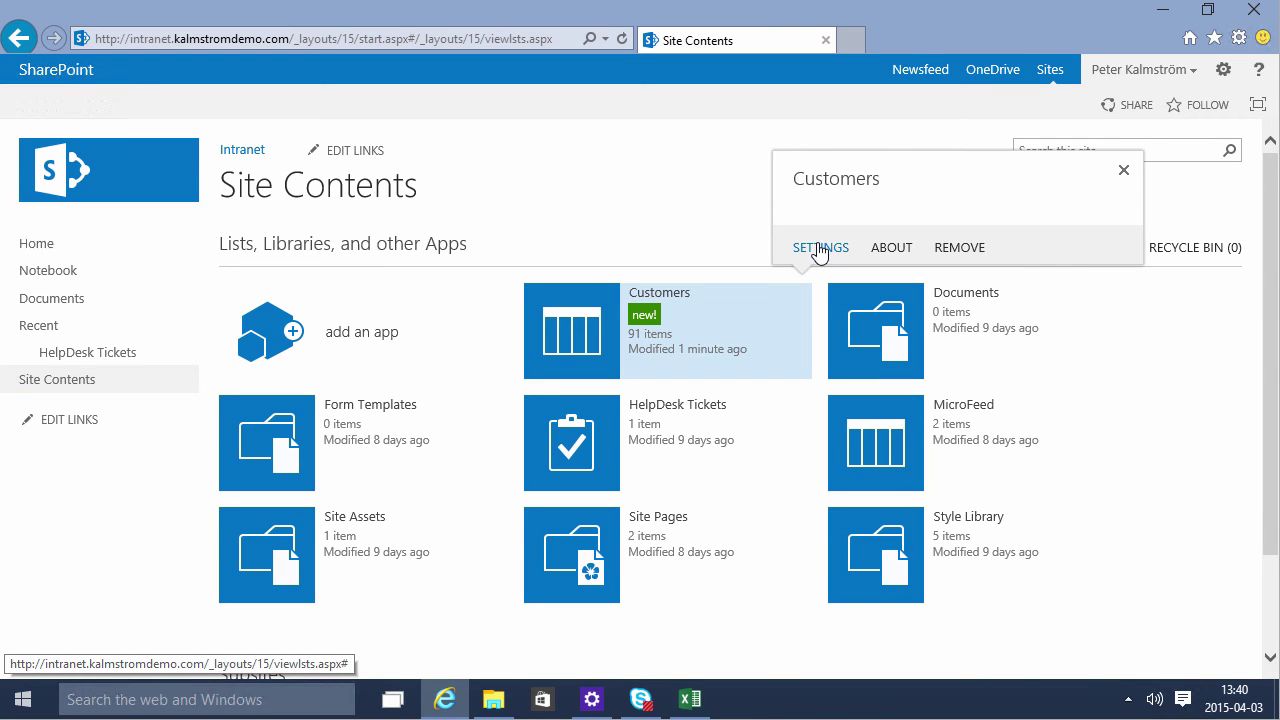
pyautogui.click(818, 249)
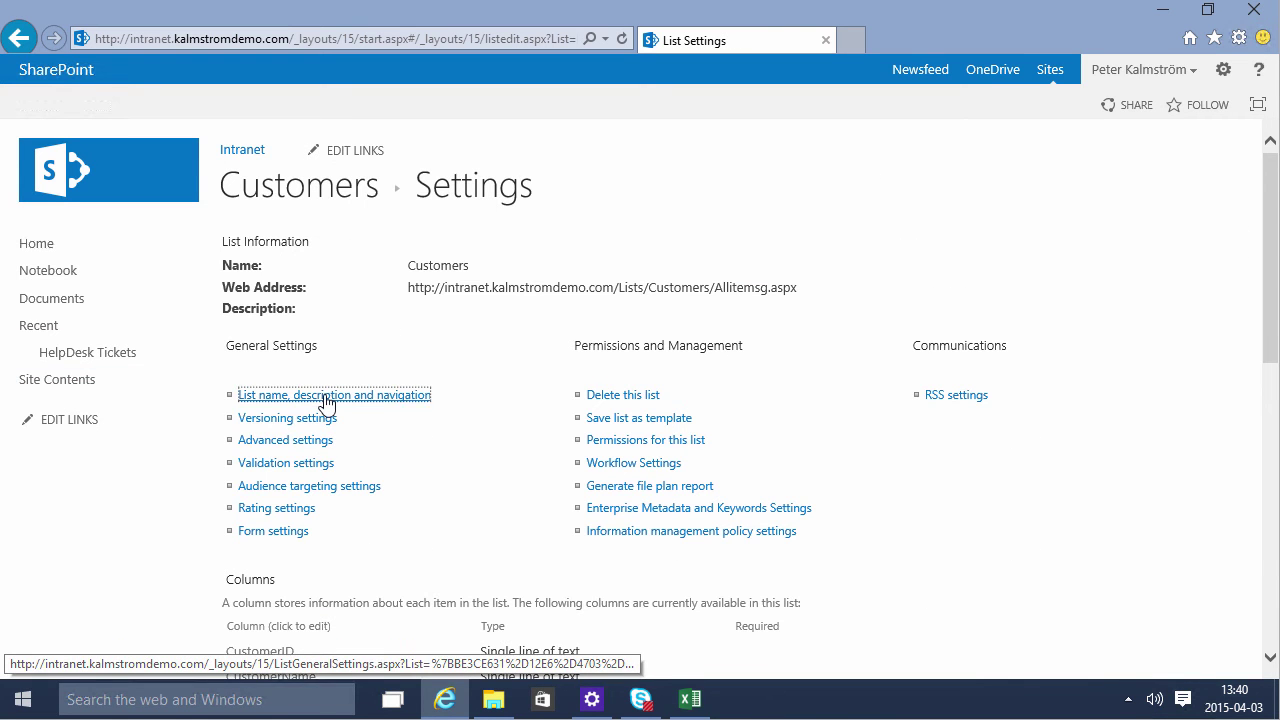
pyautogui.click(325, 396)
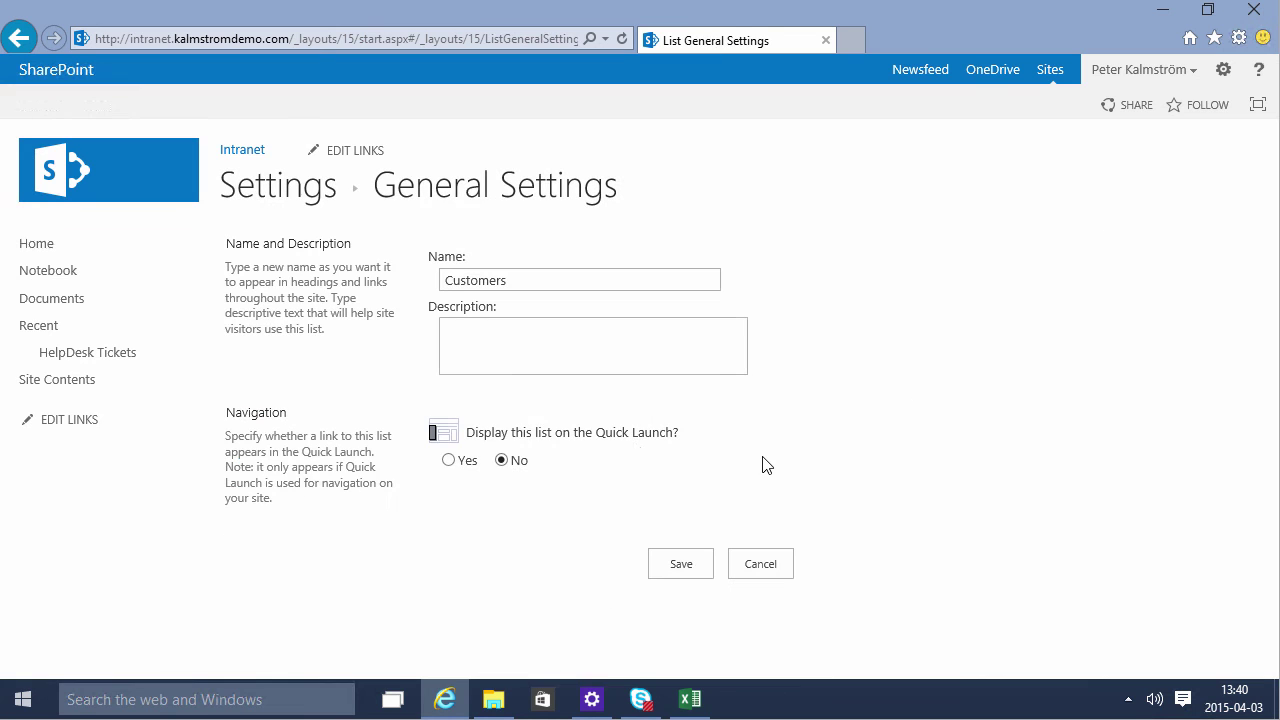
pyautogui.click(449, 461)
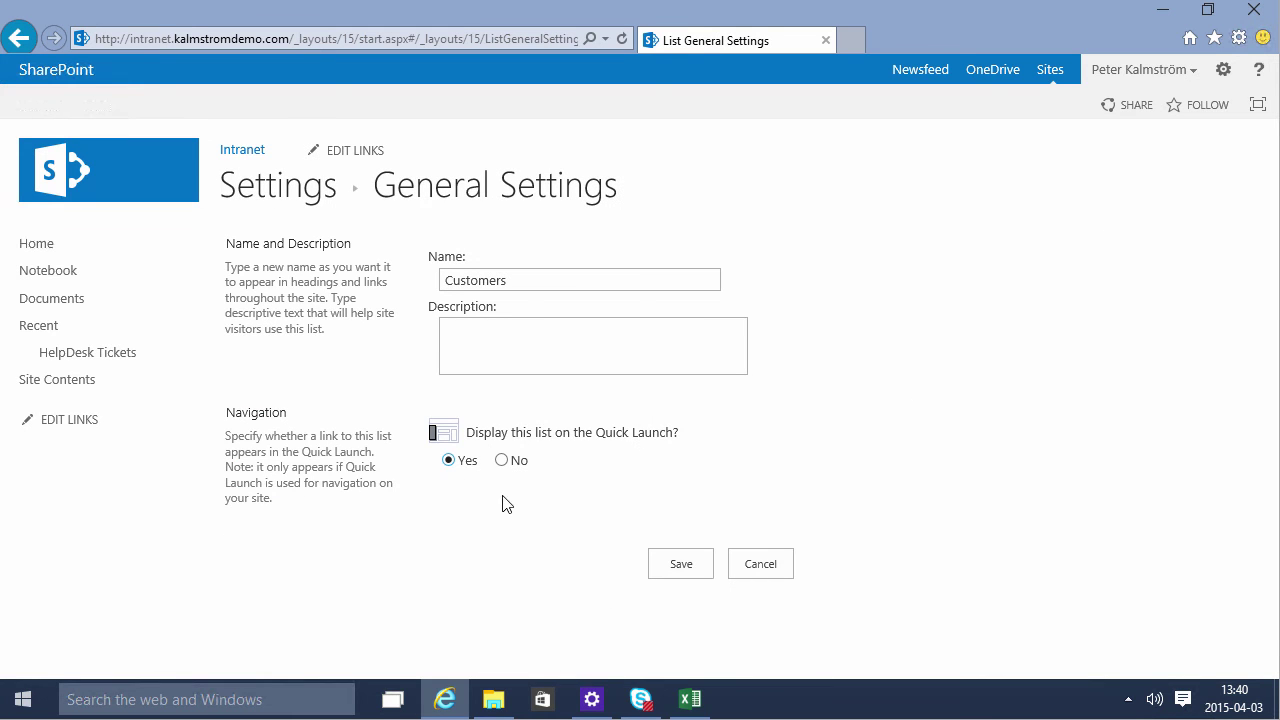
pyautogui.click(697, 569)
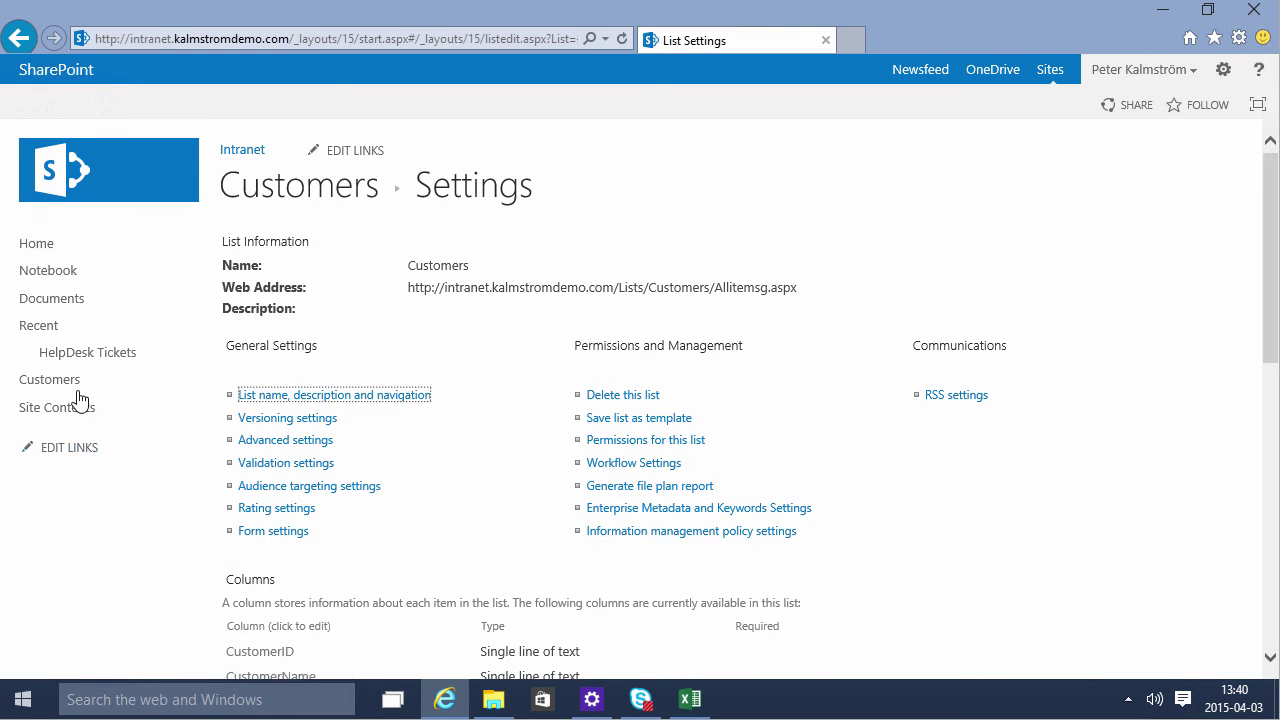
# Open the SharePoint Customers list and filter Contact Title to show only Owner rows
pyautogui.click(60, 386)
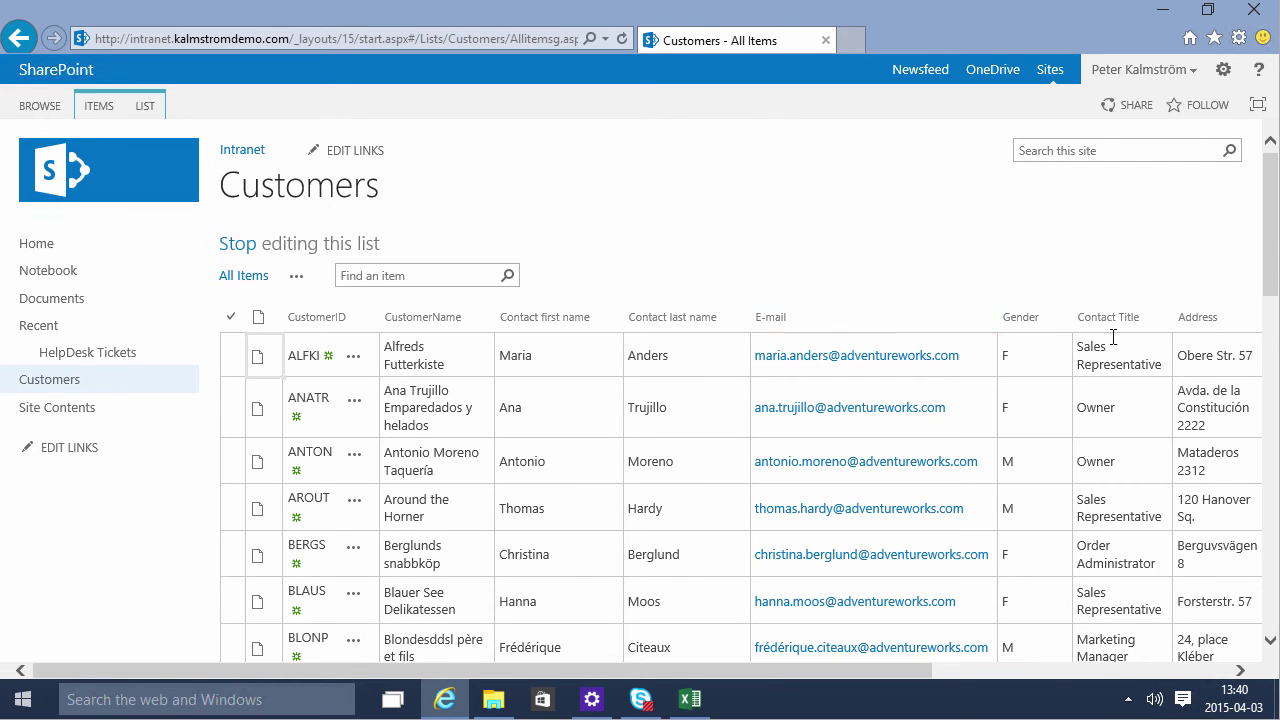
pyautogui.click(1165, 320)
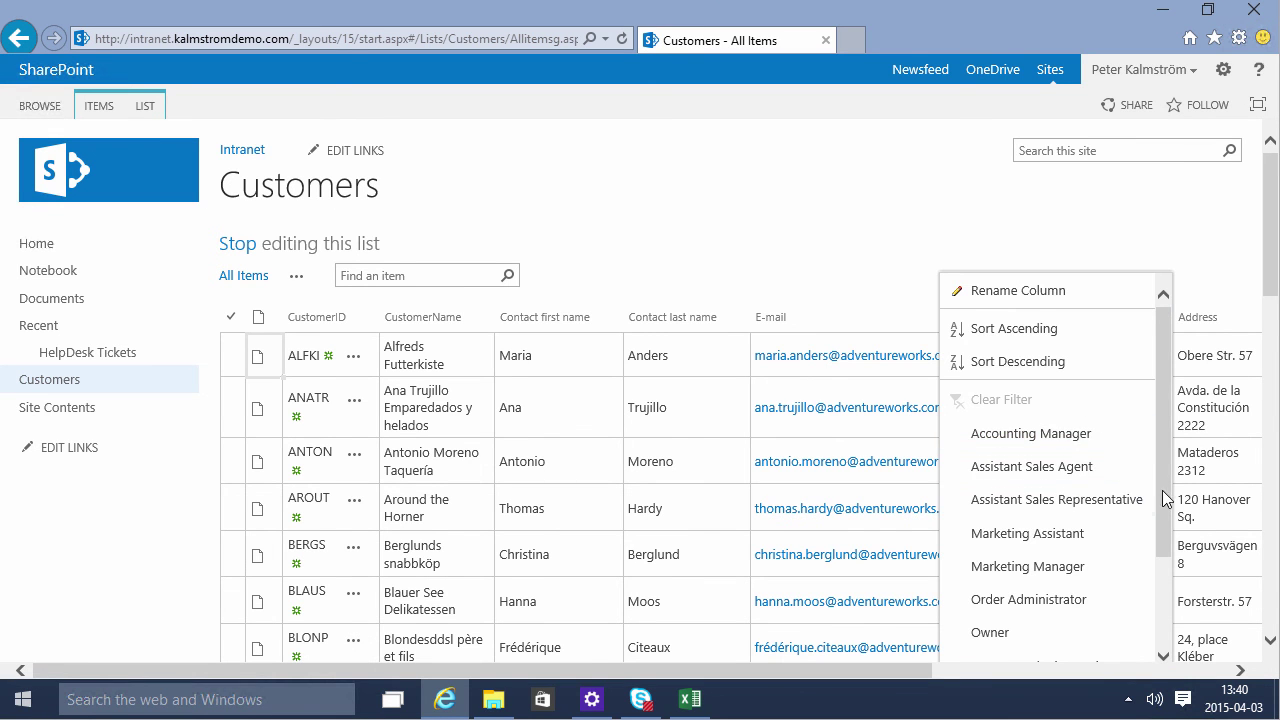
pyautogui.moveTo(1148, 500); pyautogui.dragTo(1158, 605)
pyautogui.click(1041, 509)
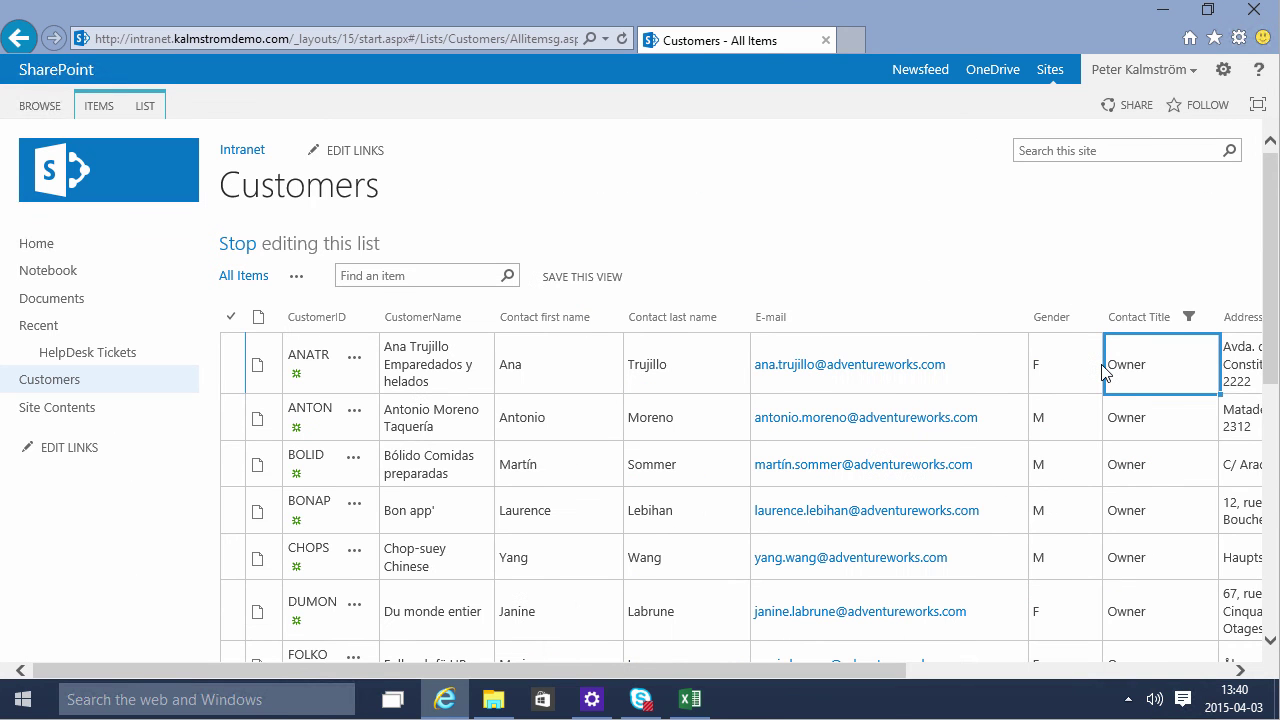
# Enter Founder as the first Contact Title and fill it down to the WOLZA row
pyautogui.write('Founder')
pyautogui.press('Return')
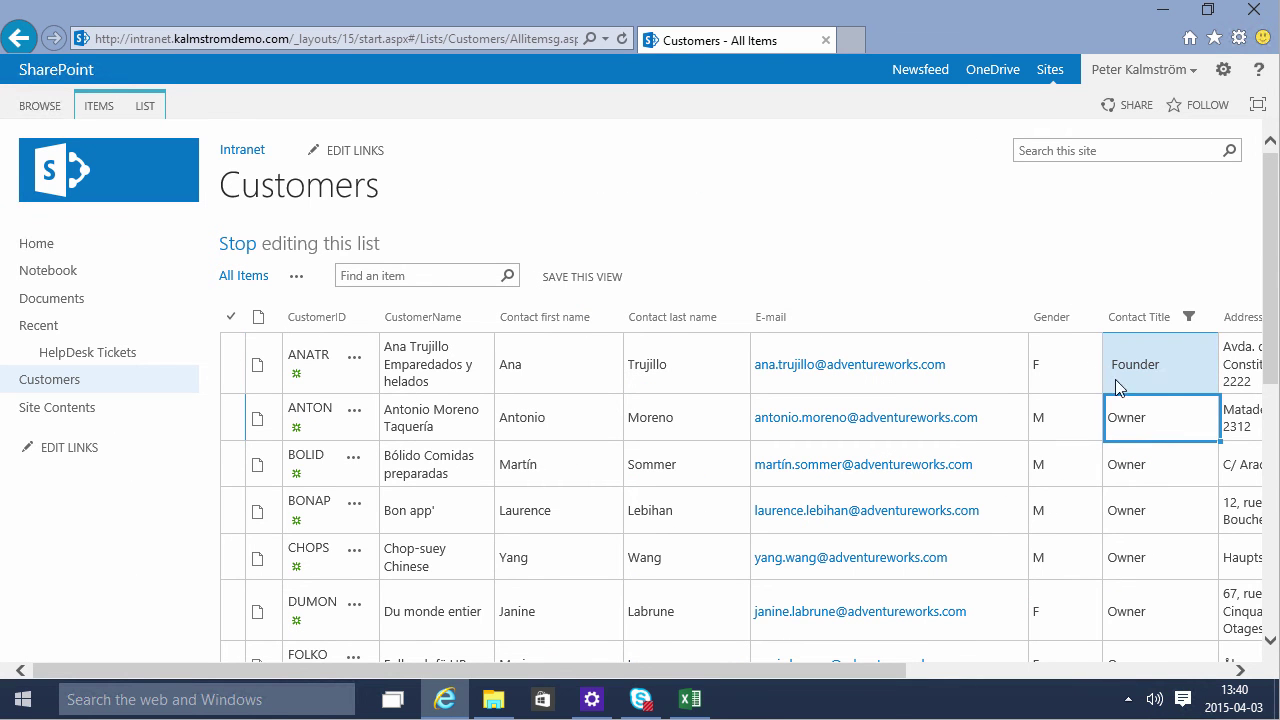
pyautogui.moveTo(1219, 393); pyautogui.dragTo(1190, 675)
pyautogui.moveTo(1271, 374); pyautogui.dragTo(1273, 588)
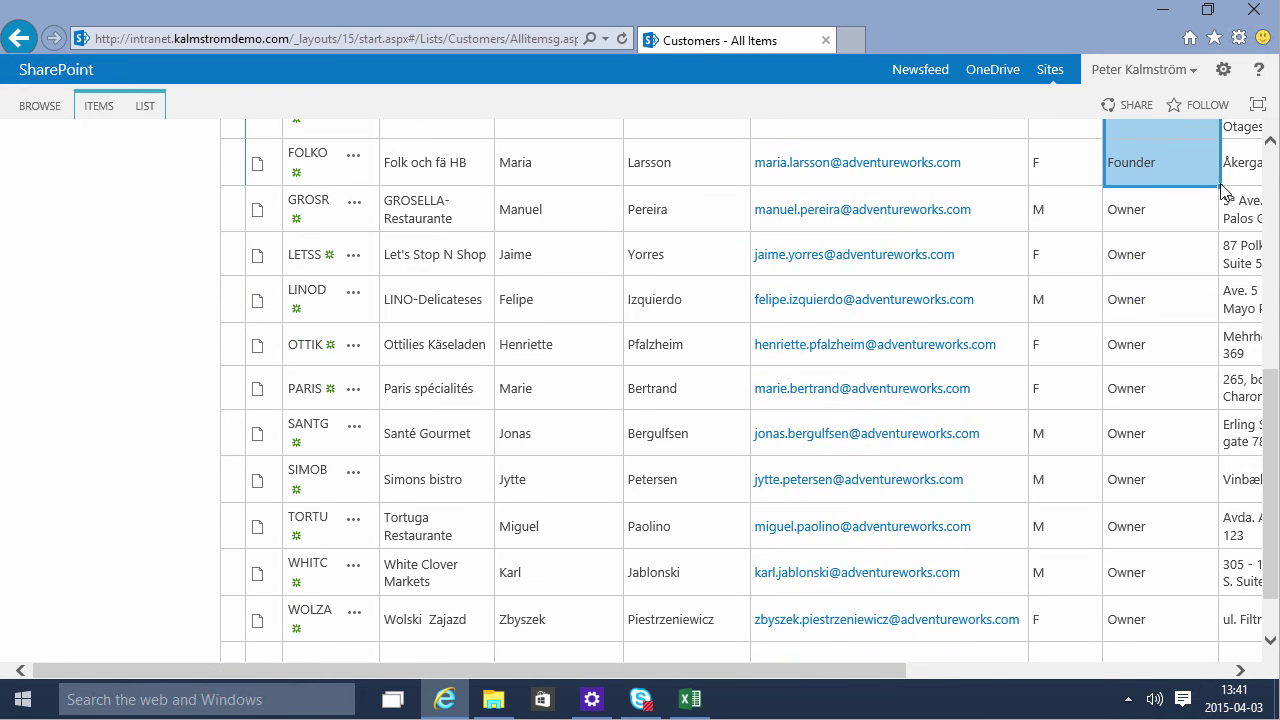
pyautogui.moveTo(1220, 188); pyautogui.dragTo(1160, 623)
pyautogui.scroll(-4, 1228, 453)
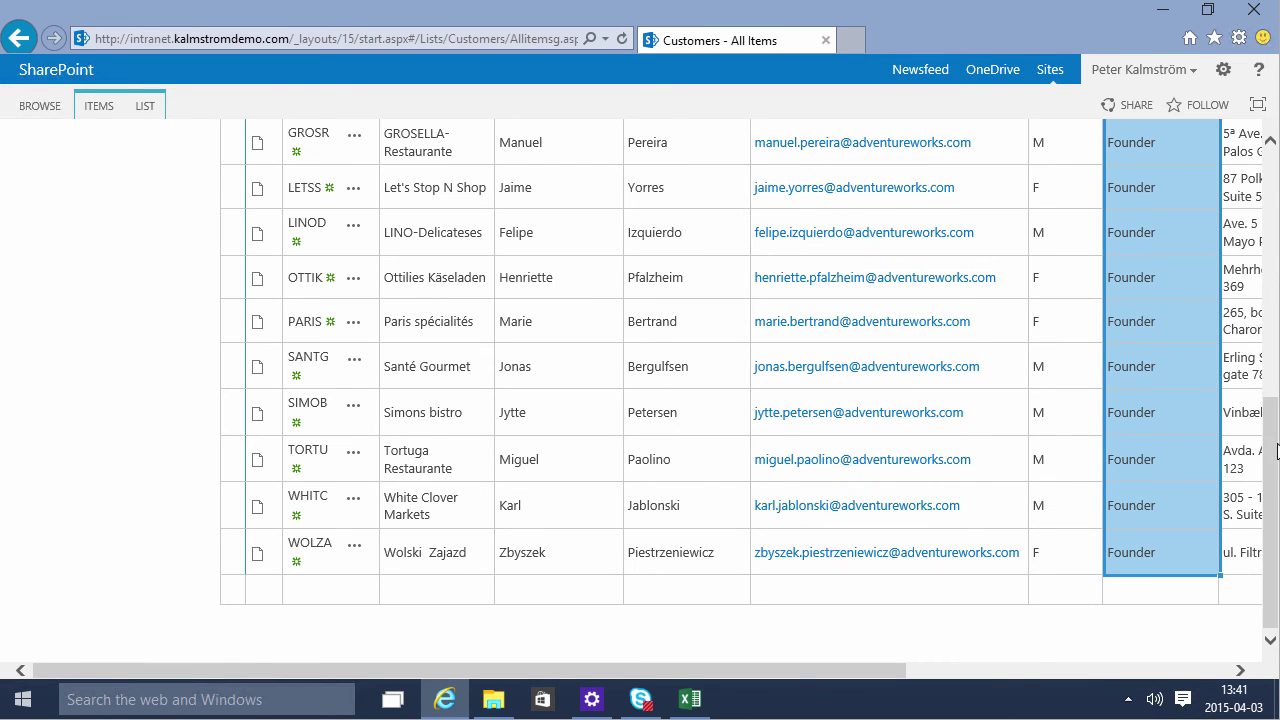
pyautogui.scroll(7, 1276, 452)
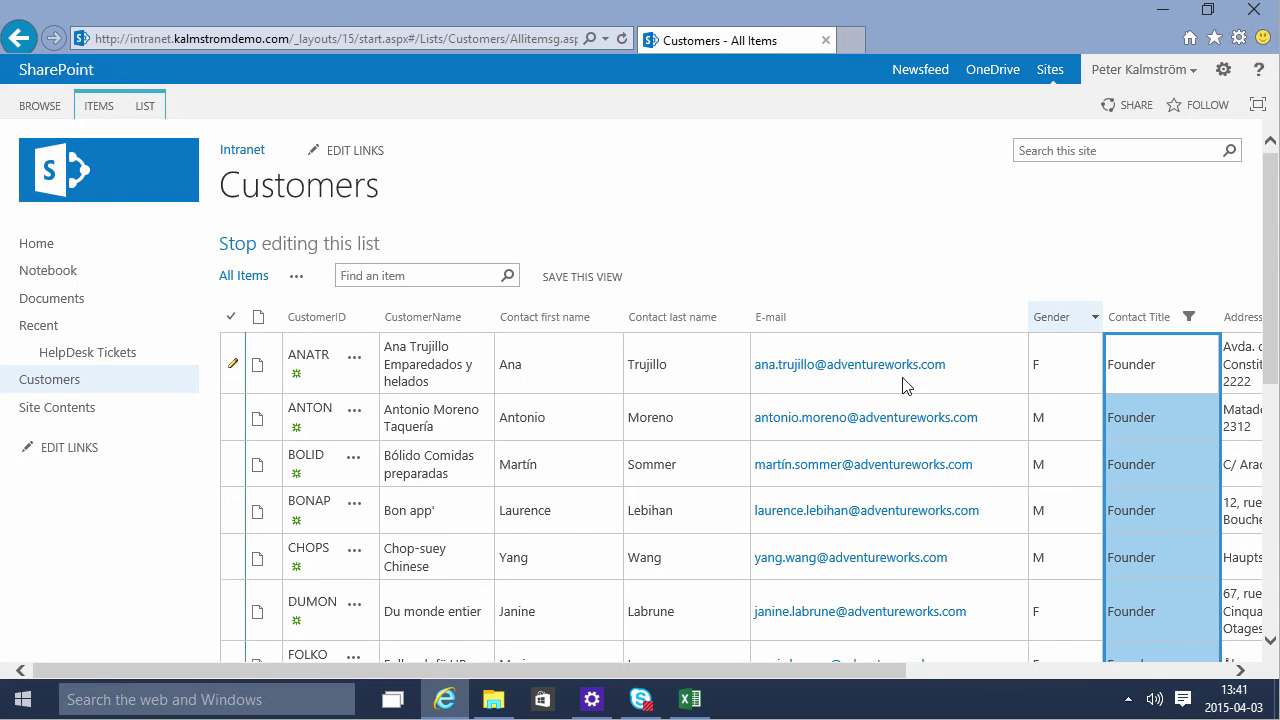
pyautogui.click(672, 364)
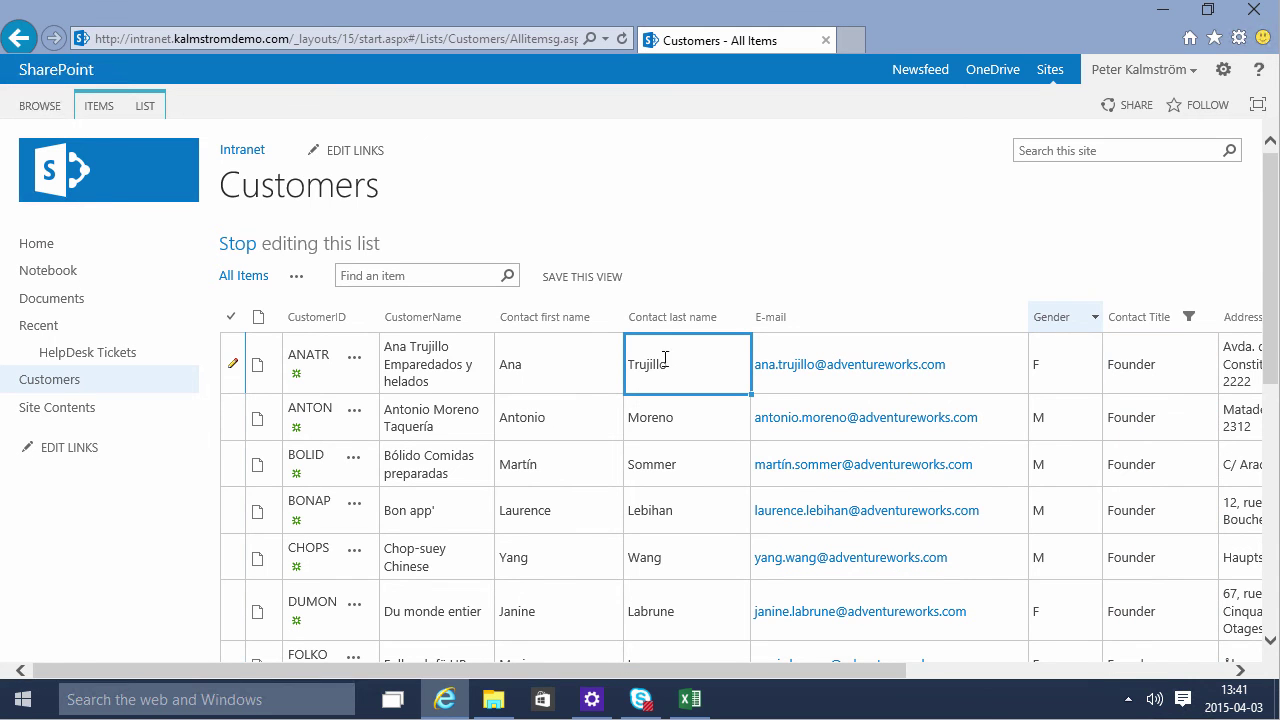
# Stop editing the SharePoint list and open the Chart1 pie chart sheet in Excel
pyautogui.click(237, 245)
pyautogui.click(690, 699)
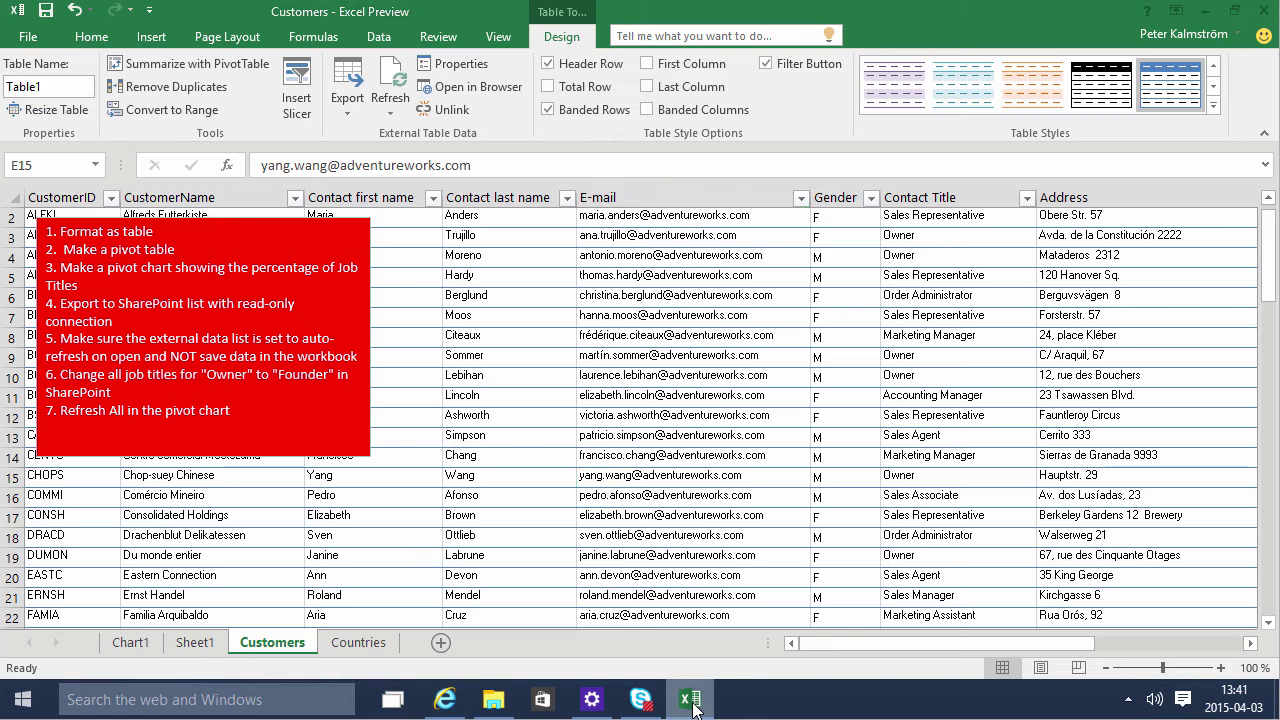
pyautogui.click(131, 643)
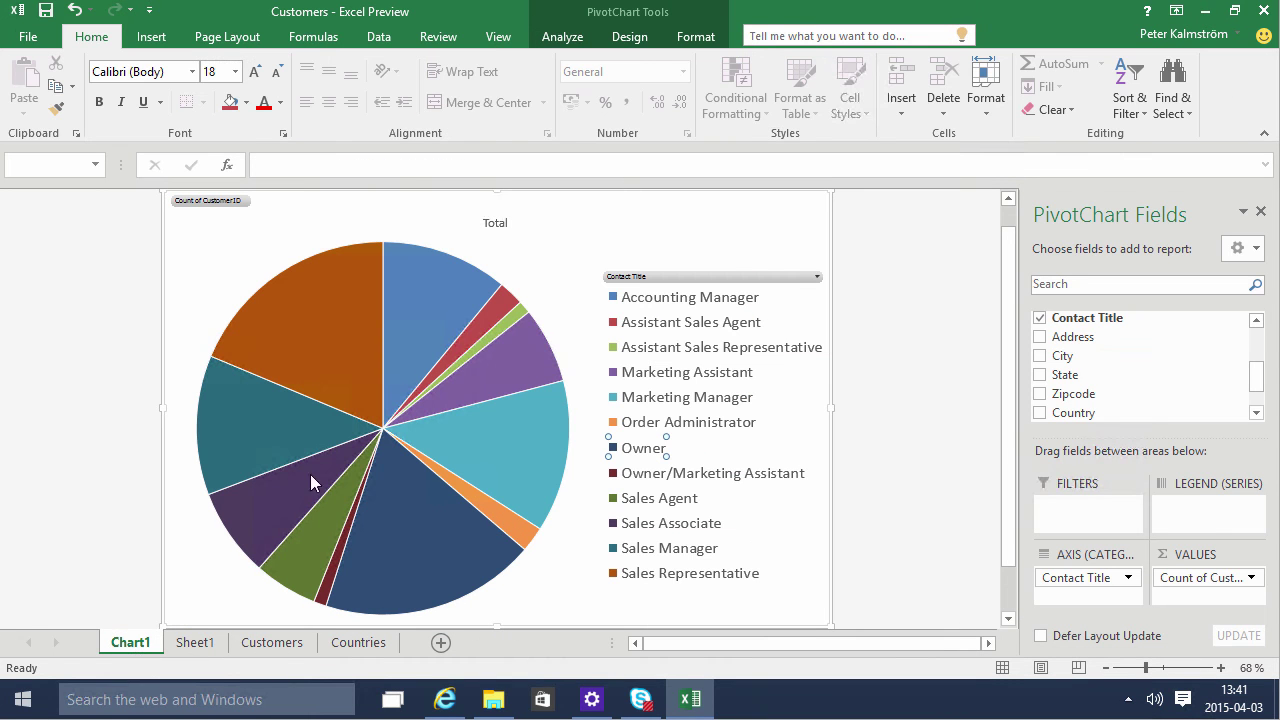
# Refresh All data behind the pie pivot chart, then view the Customers sheet
pyautogui.click(569, 40)
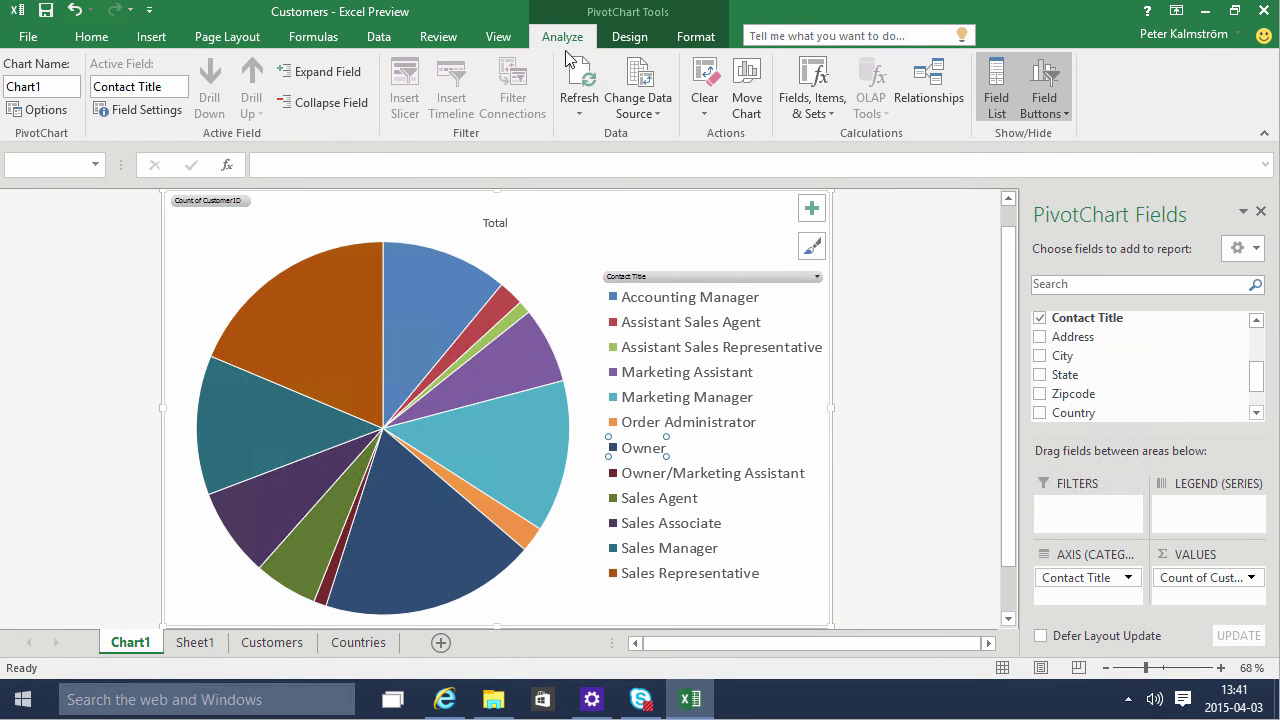
pyautogui.click(579, 105)
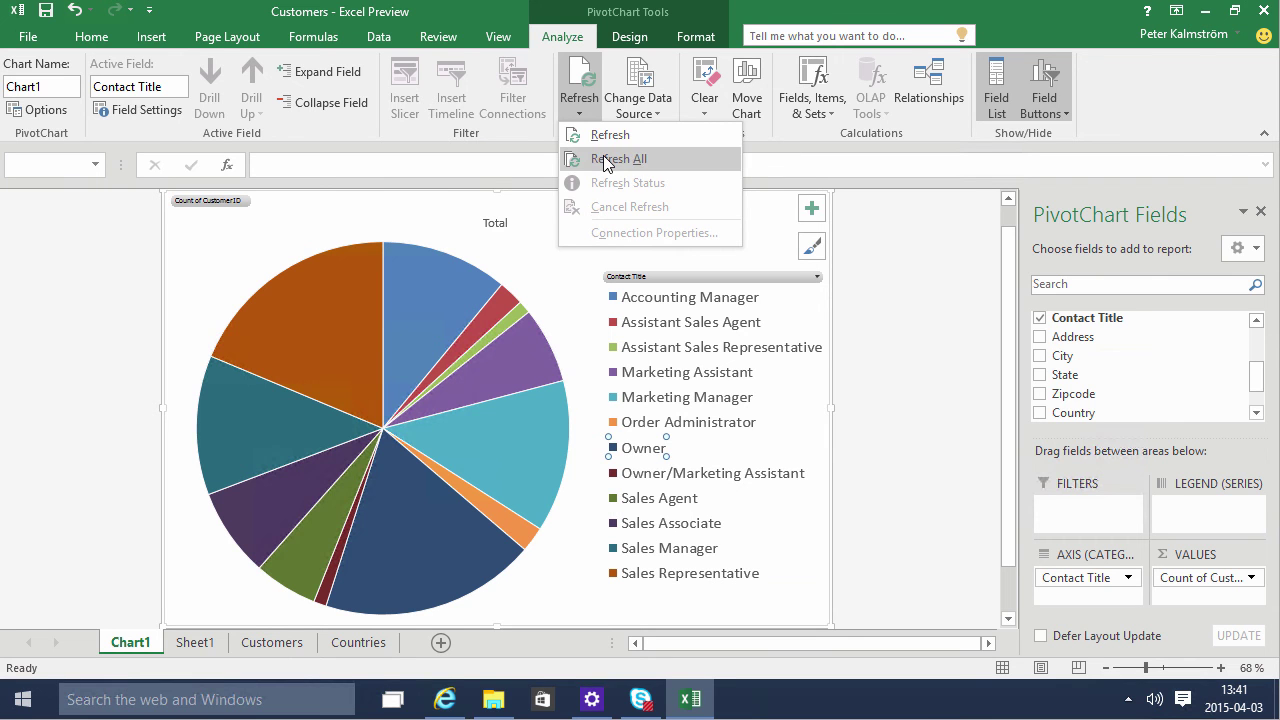
pyautogui.click(604, 160)
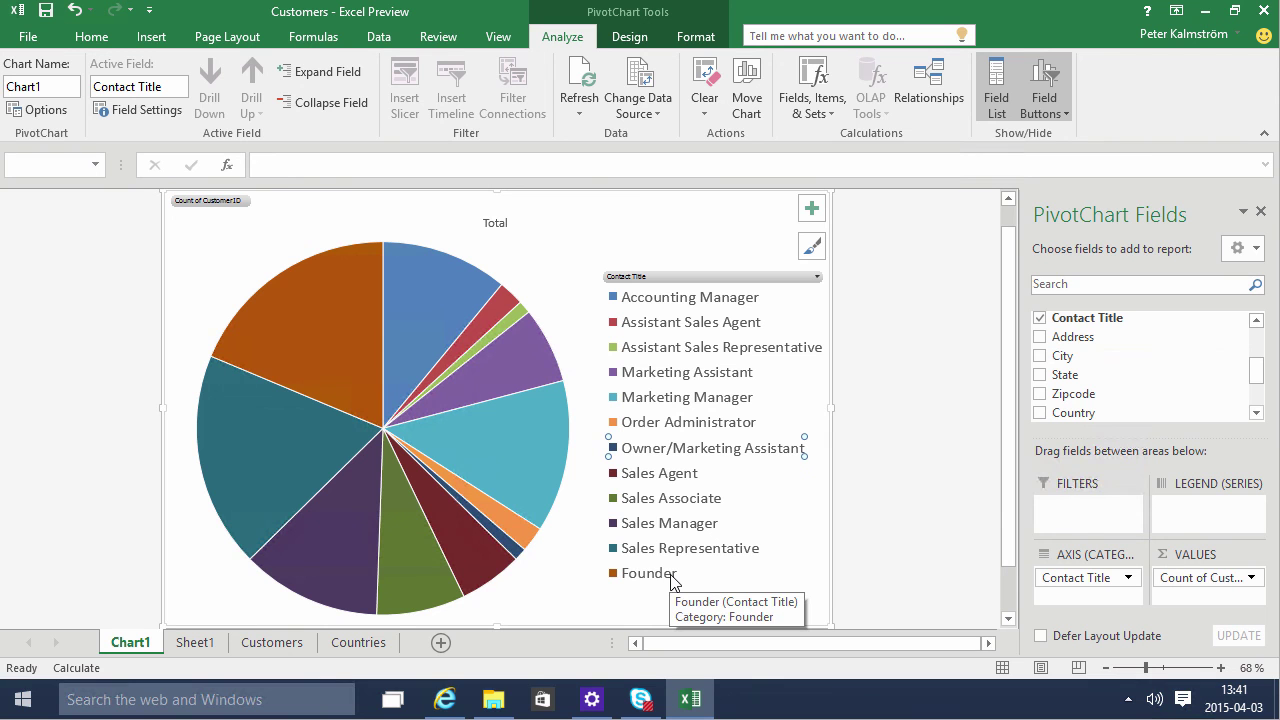
pyautogui.click(269, 643)
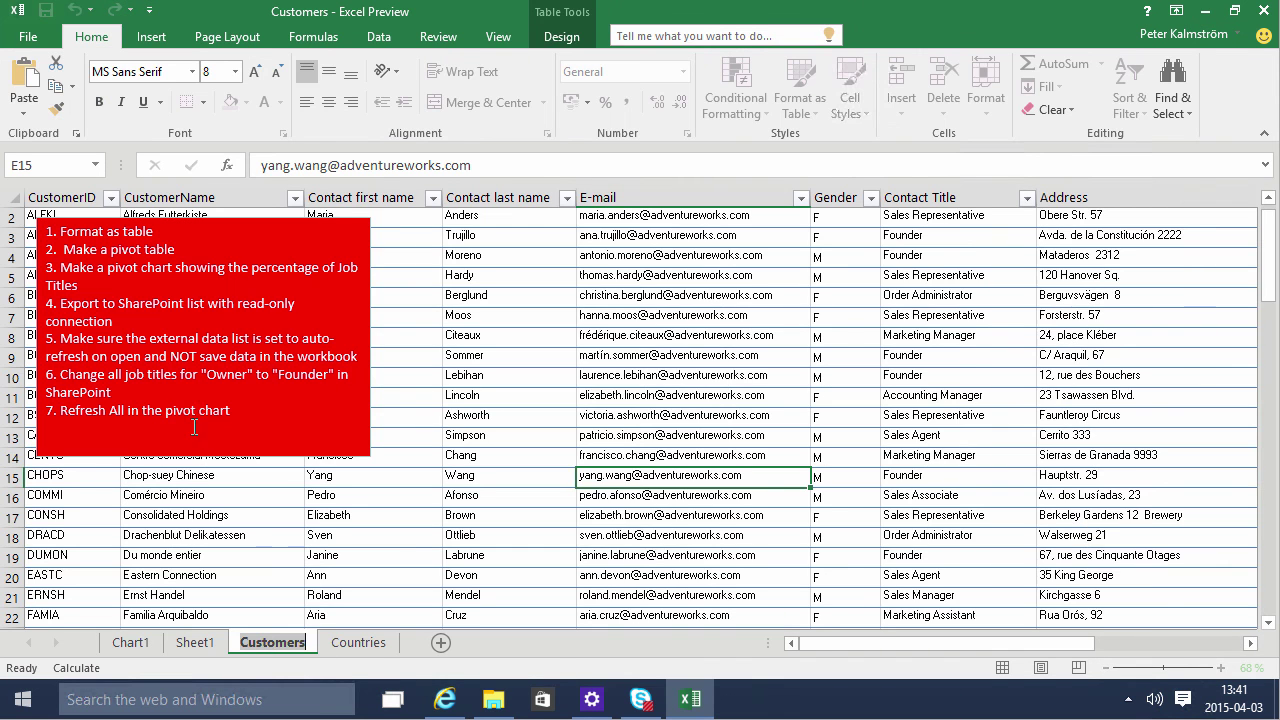